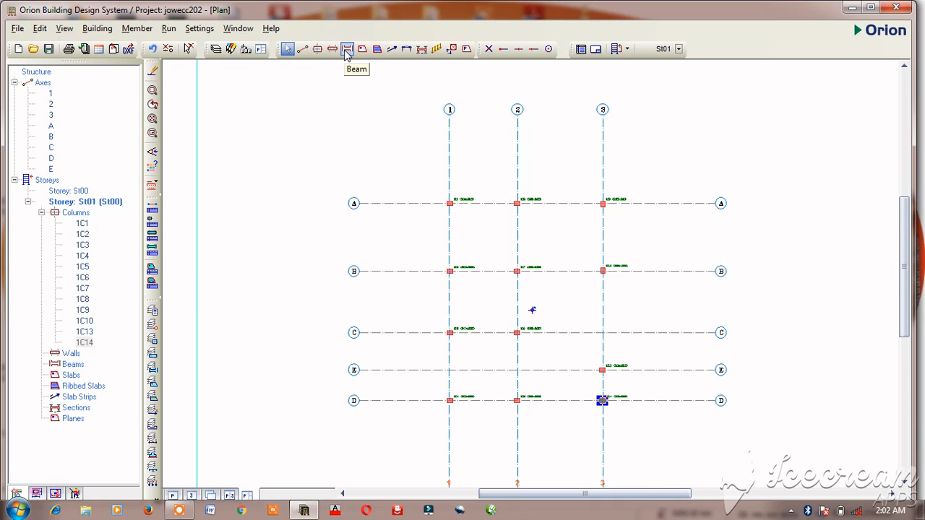
Start the Beam tool and open the beam width b for editing.
click(346, 51)
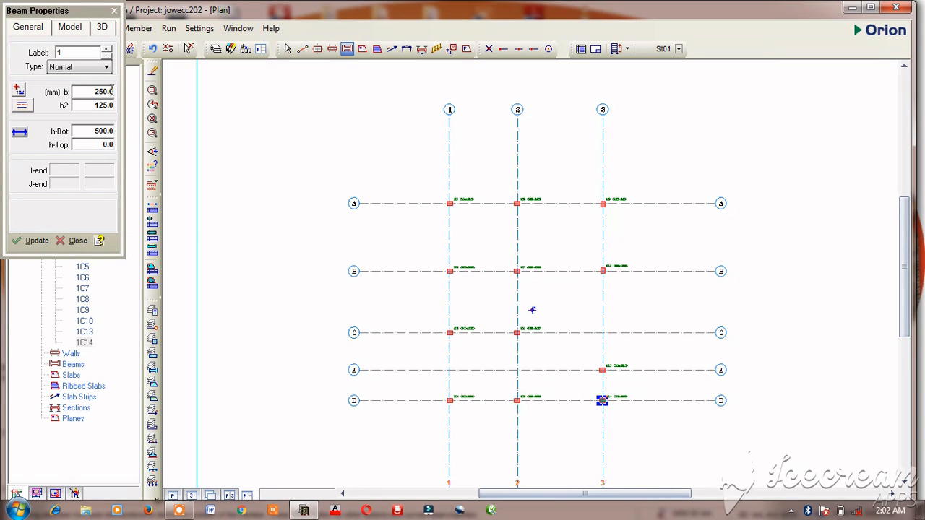
double_click(112, 91)
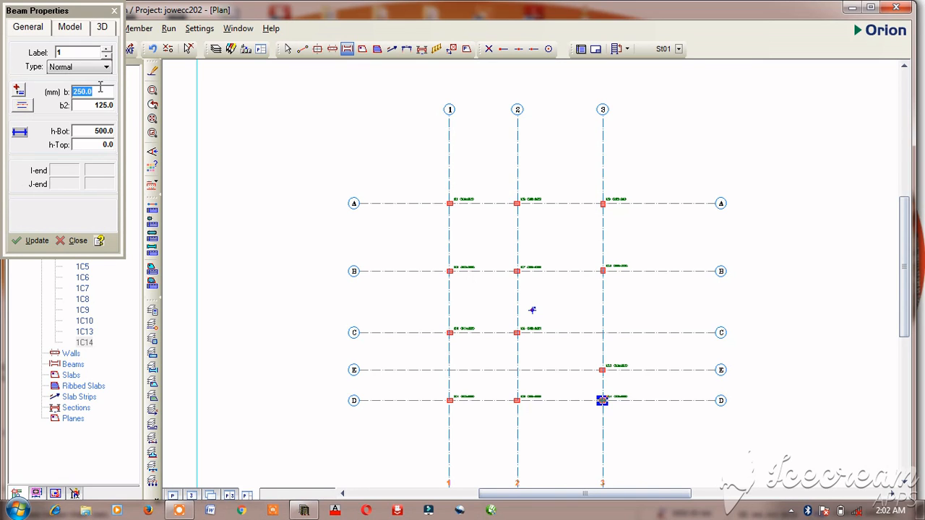
click(181, 512)
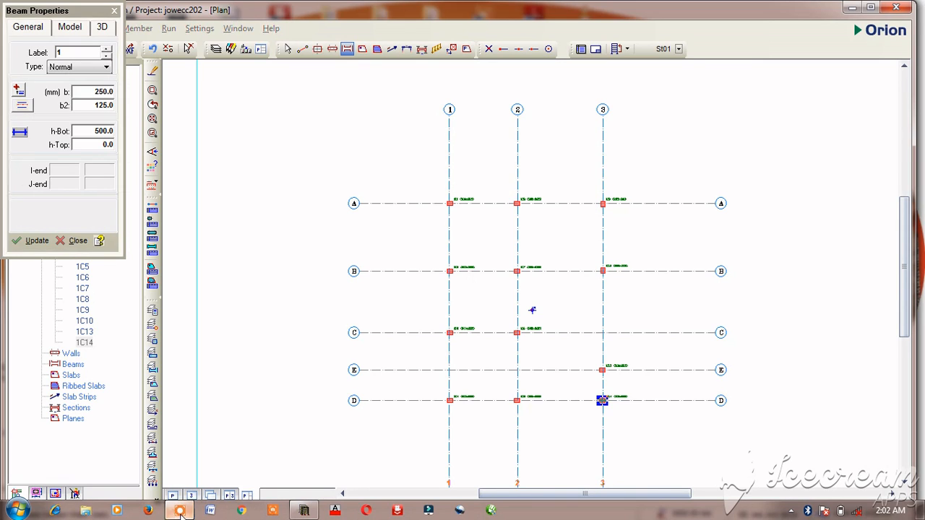
click(479, 487)
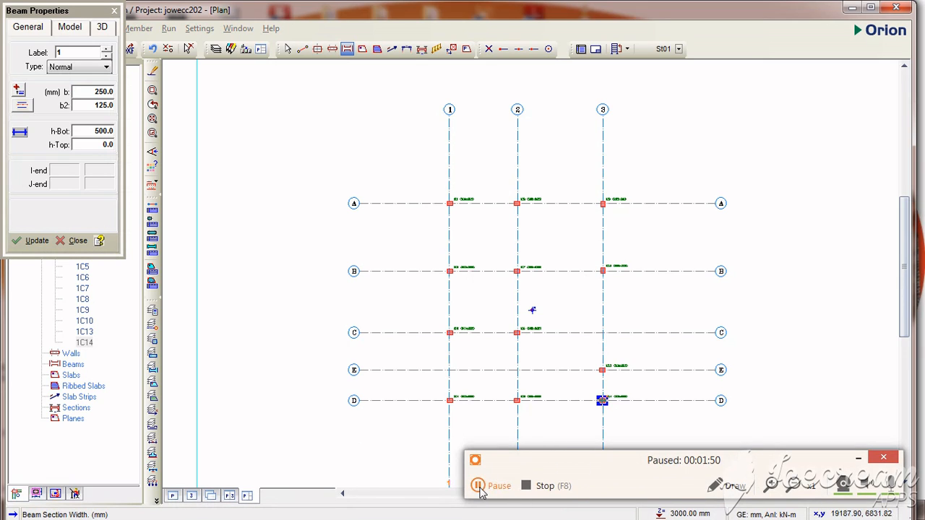
click(479, 488)
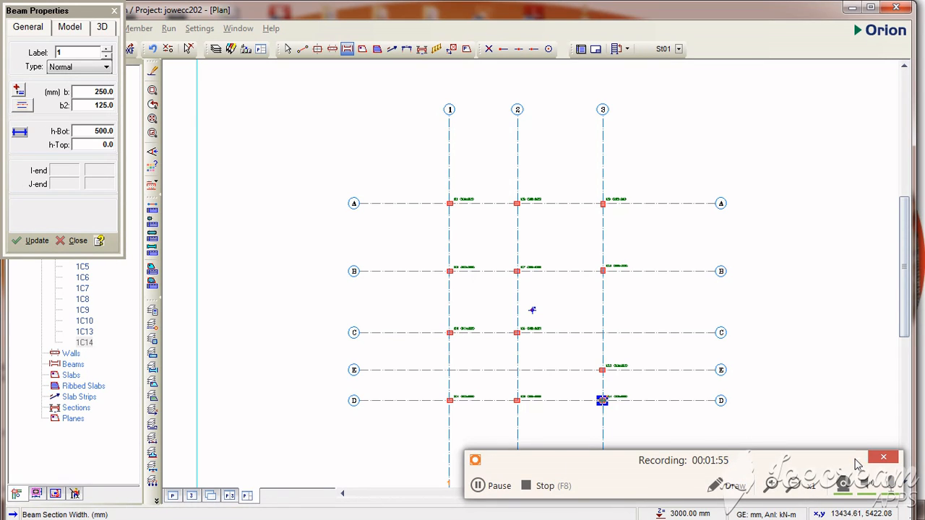
click(883, 456)
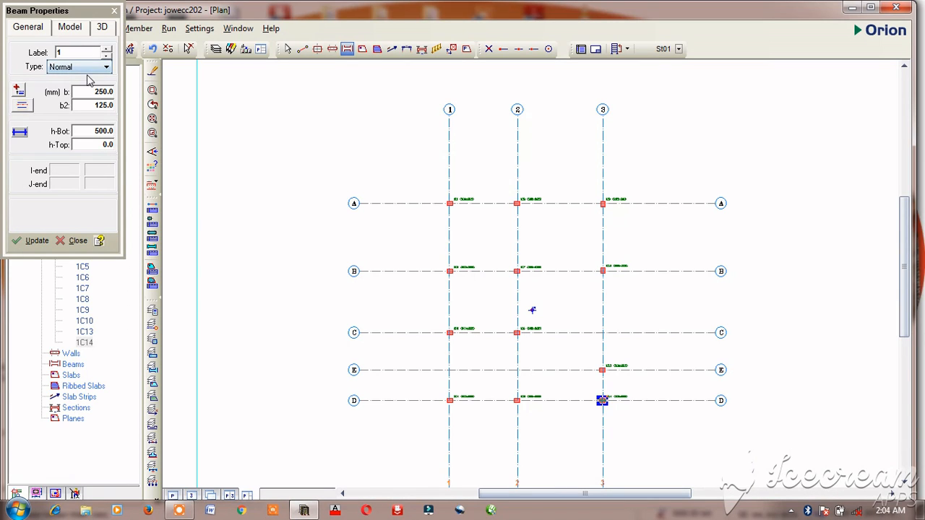
Set the new beam's width b to 225 mm, b2 to 112.5 mm and h-Bot to 600 mm.
double_click(104, 91)
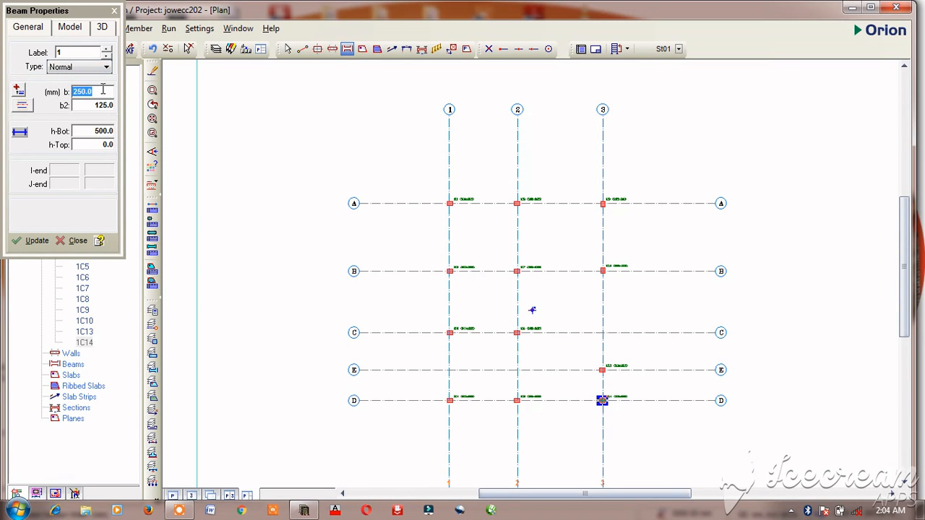
text(225)
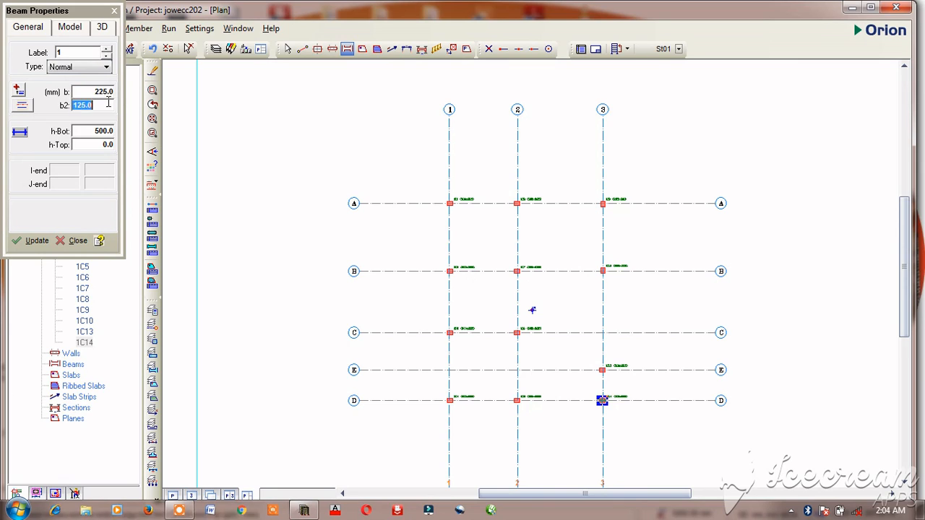
double_click(108, 103)
text(112.5)
double_click(109, 131)
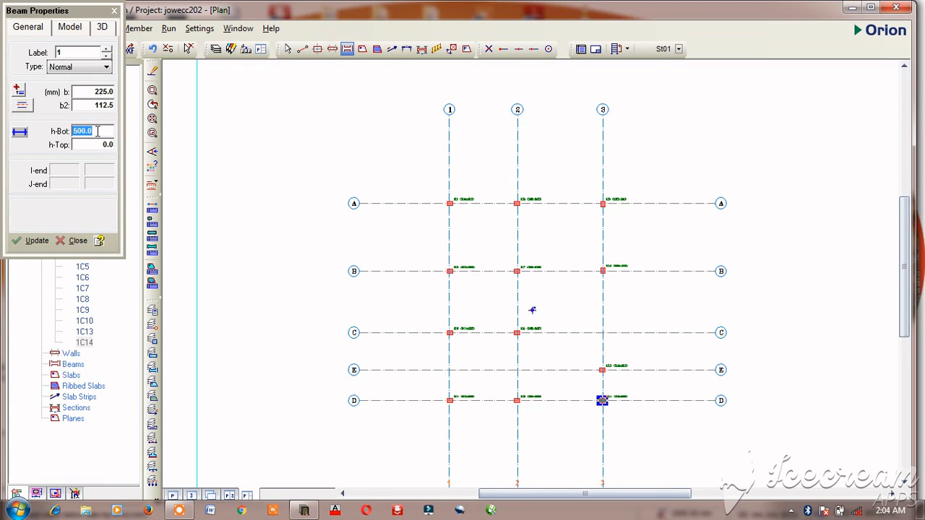
text(600)
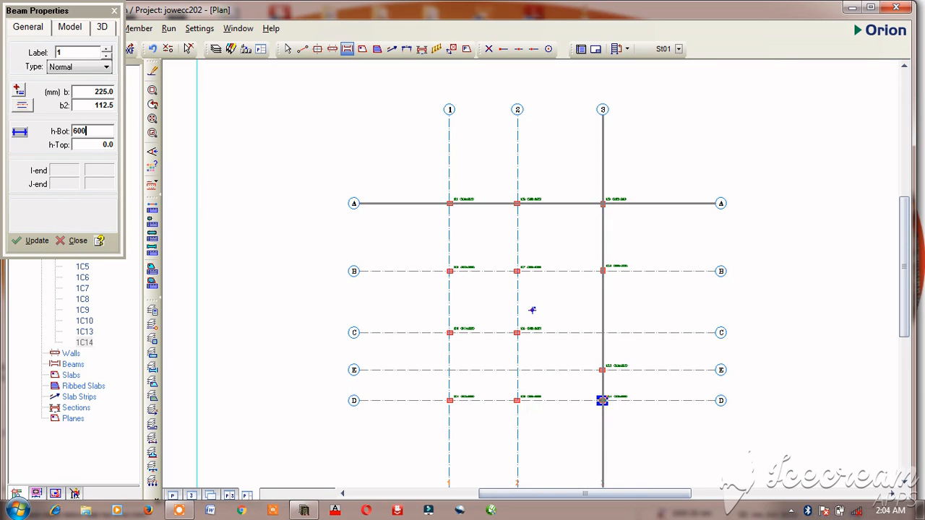
Place beams along axis 3 from the column on axis A to the column on axis D.
click(602, 203)
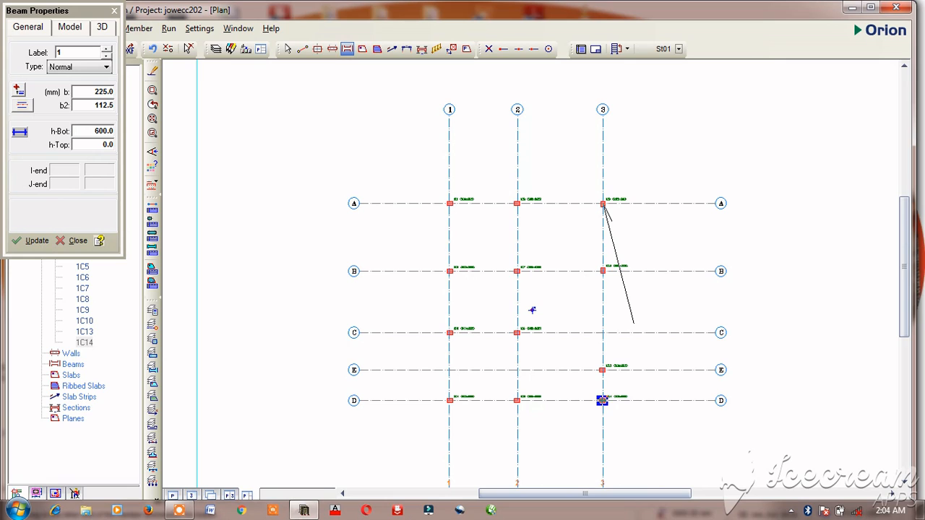
click(602, 400)
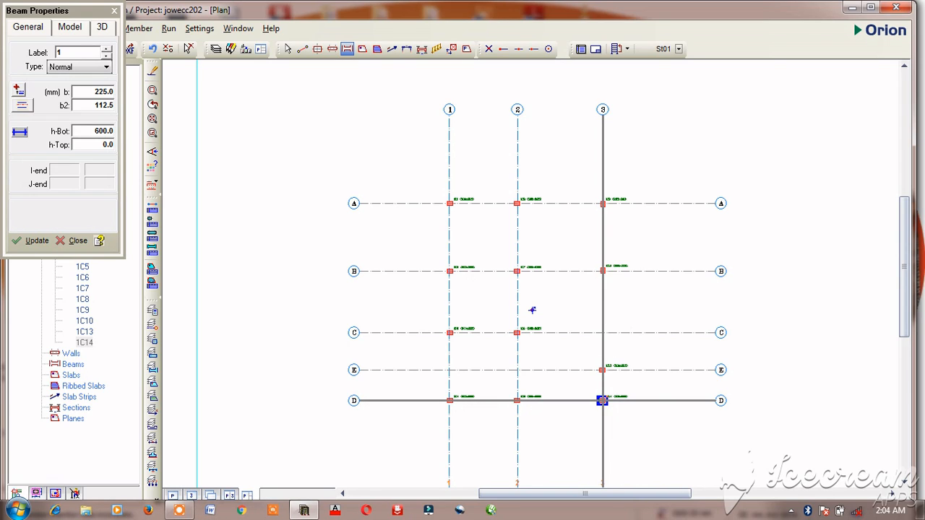
click(602, 400)
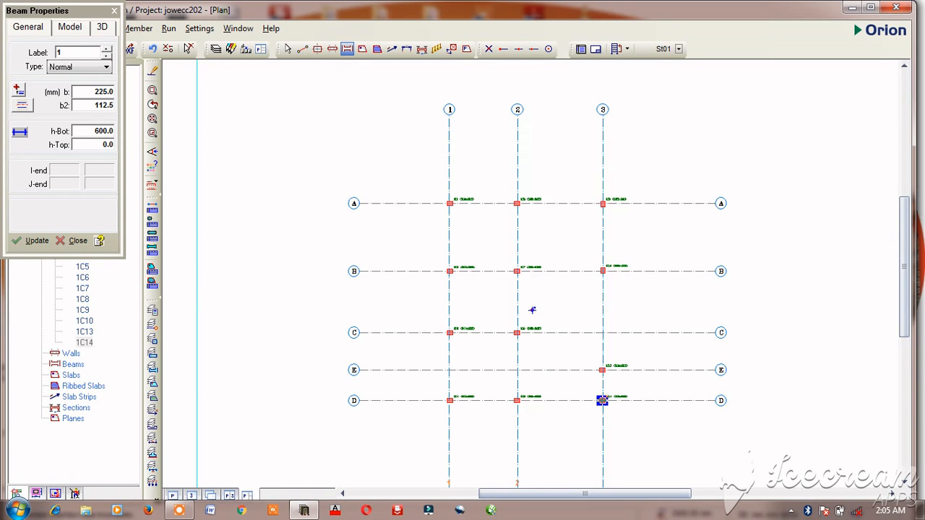
drag(603, 204, 602, 400)
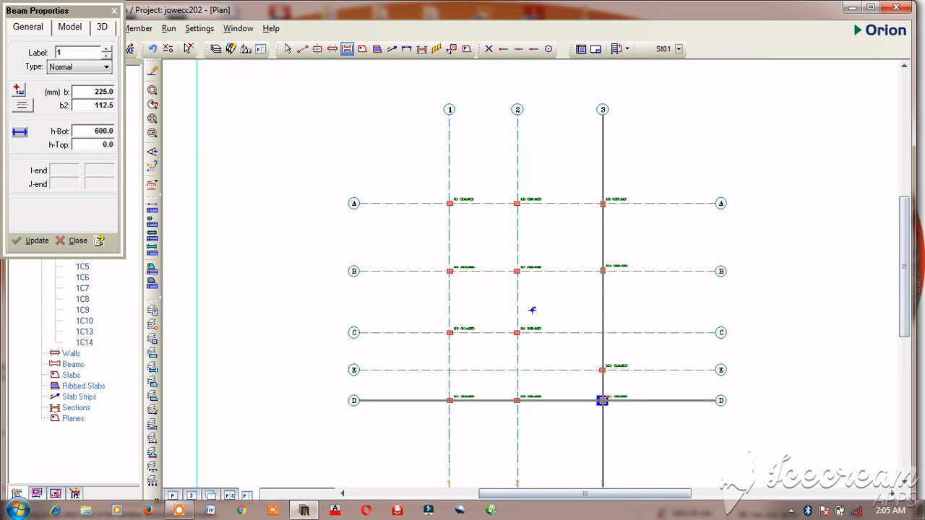
click(602, 400)
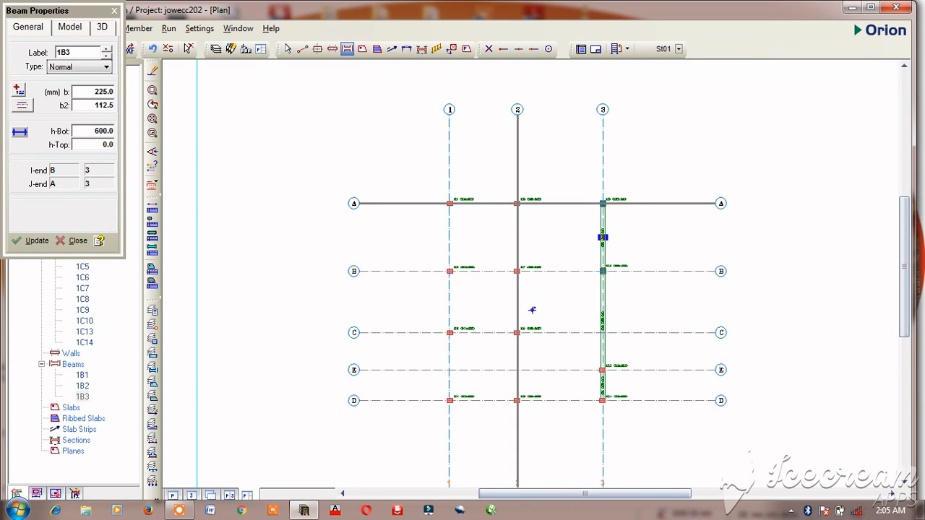
Place the remaining beams along axes 1, 2, A, B, C and D, plus one on axis E between axes 2 and 3.
click(532, 309)
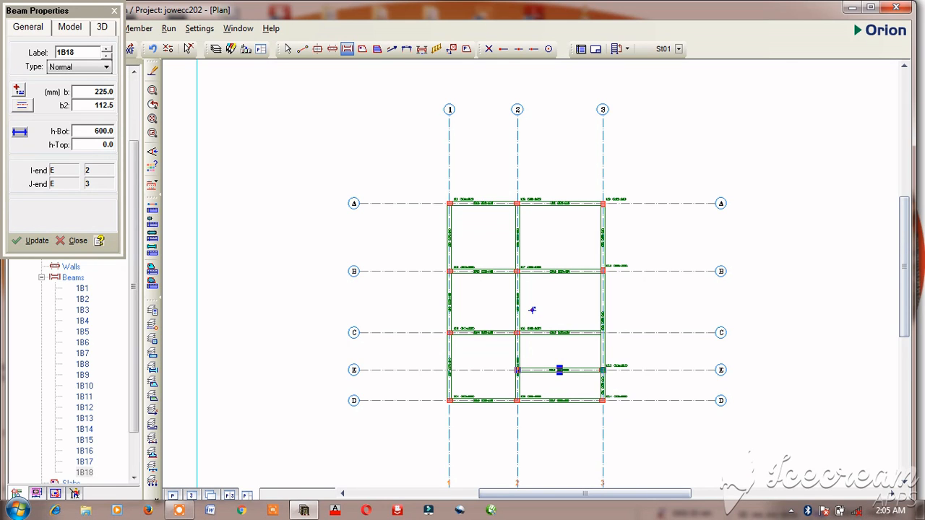
scroll(532, 310, up, 2)
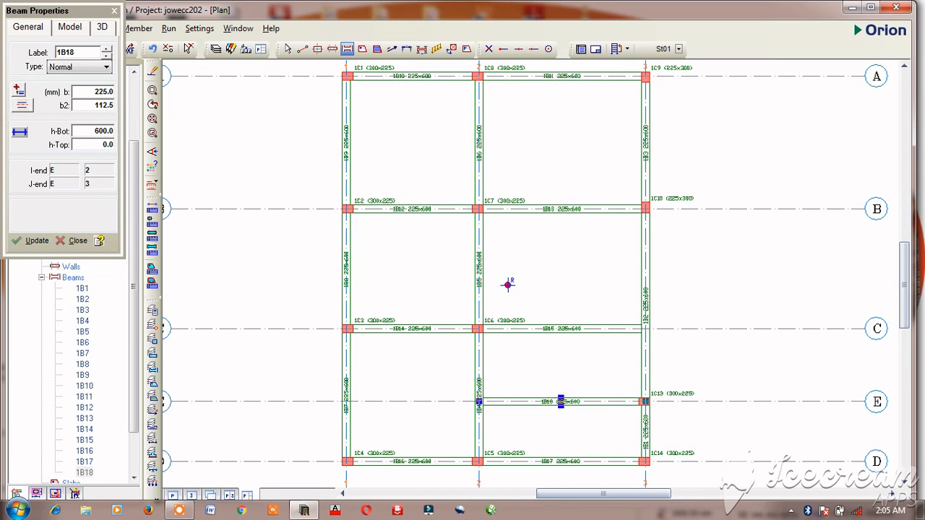
key(Escape)
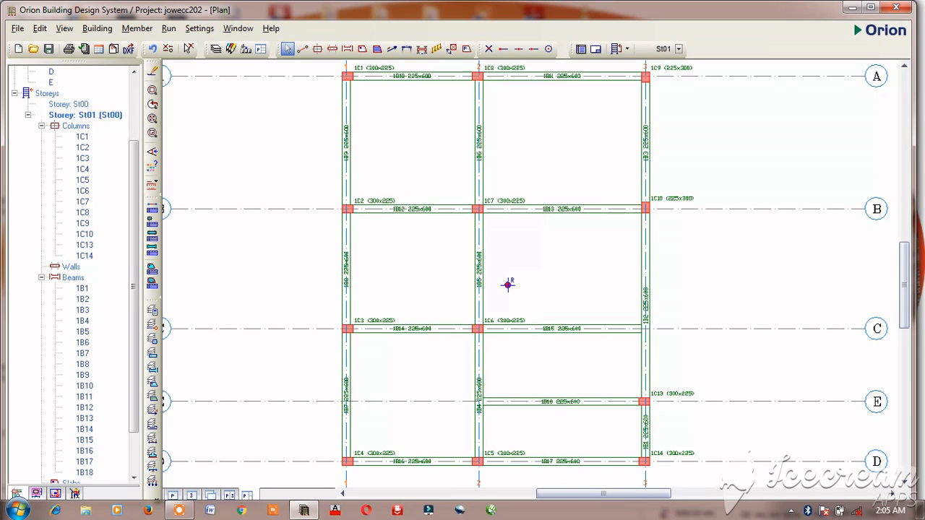
Delete the beam on axis C between axes 2 and 3.
click(508, 284)
right_click(507, 285)
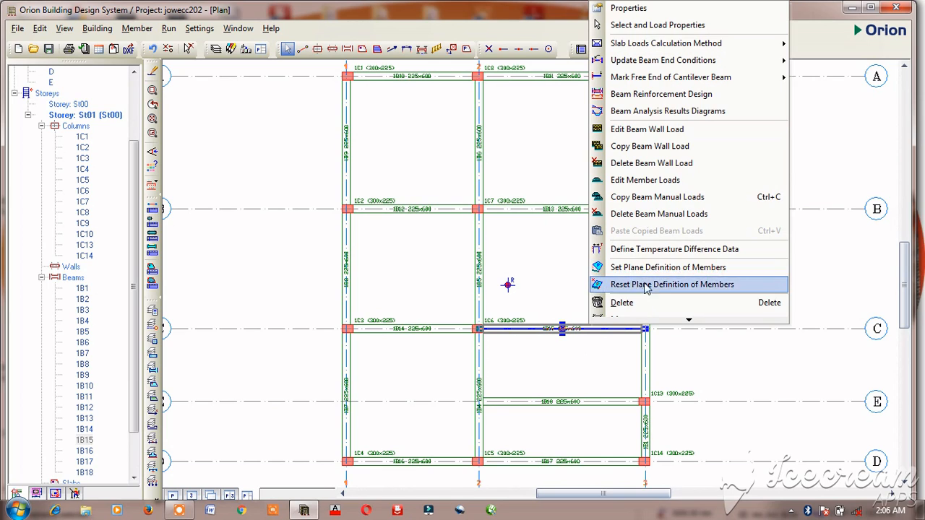
click(622, 302)
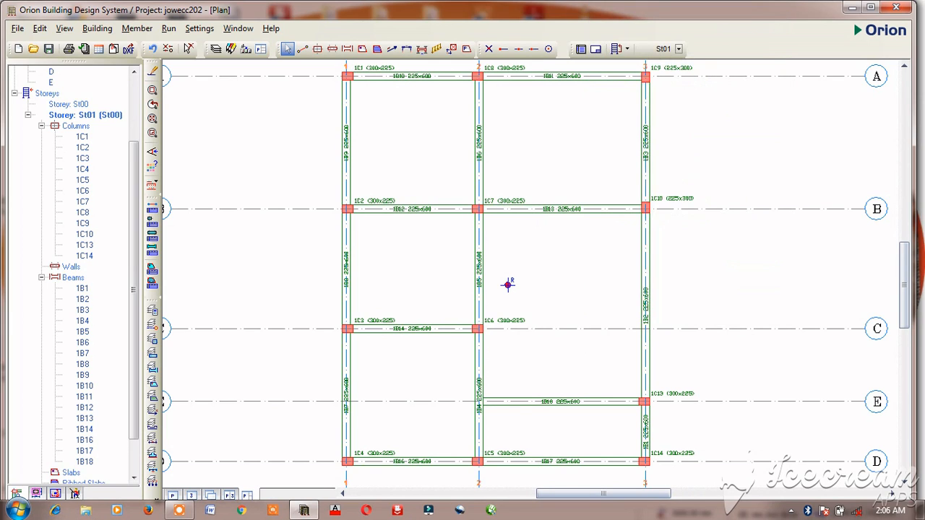
Edit the wall load of the beam on axis 1 between axes A and B, setting the wall unit weight to 3.6 kN/m2.
scroll(507, 285, down, 3)
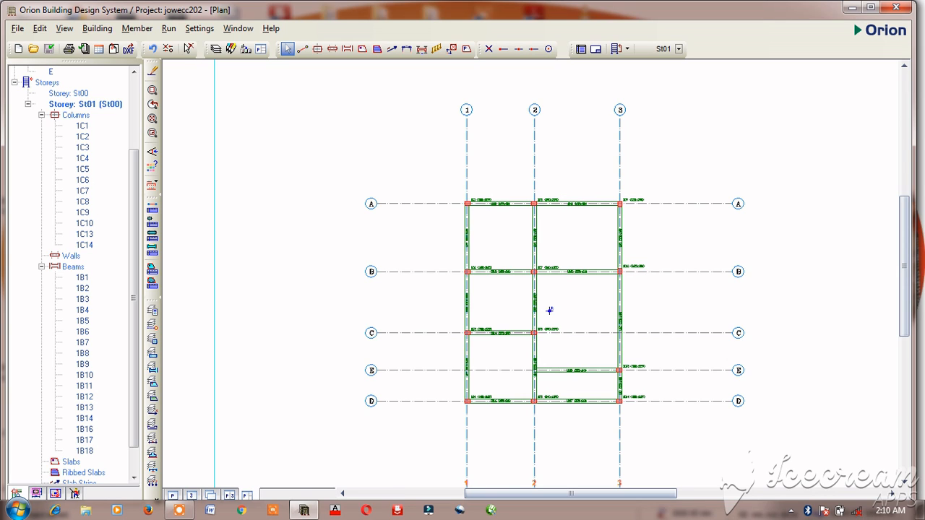
click(466, 233)
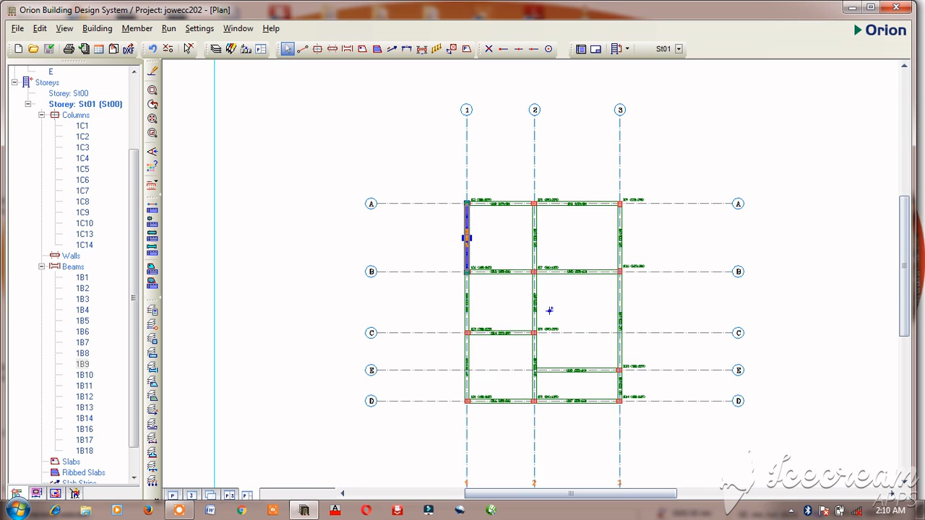
right_click(472, 228)
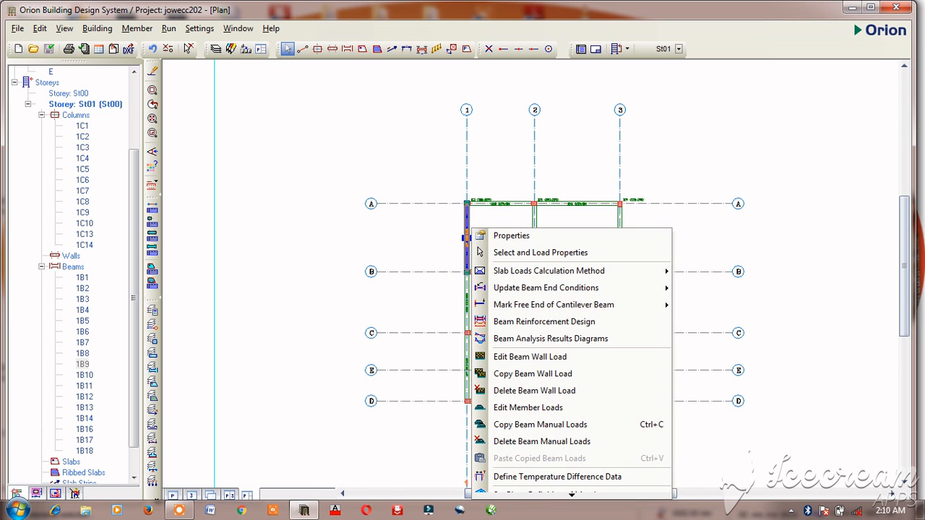
click(552, 361)
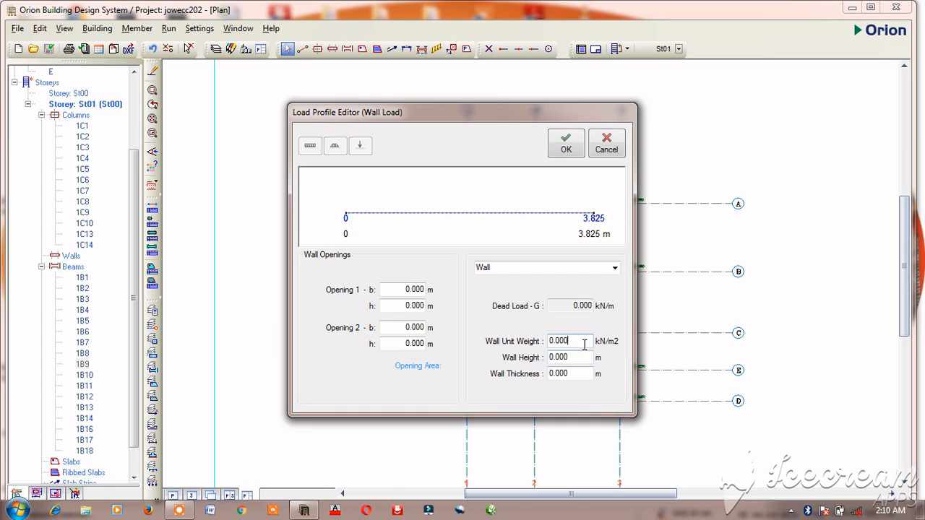
double_click(584, 343)
text(3.6)
Set the wall height to 3 m and the wall thickness to 0.225 m, and apply the wall load.
click(581, 356)
click(614, 268)
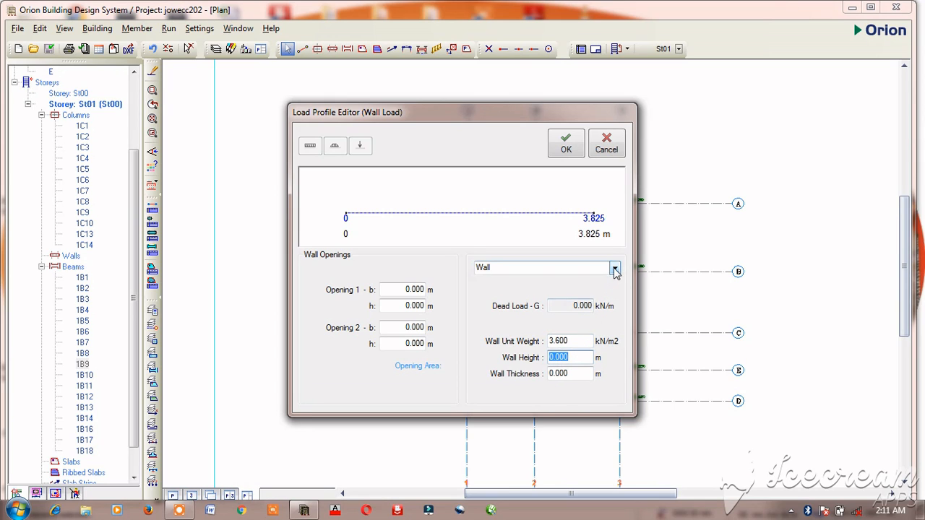
click(614, 270)
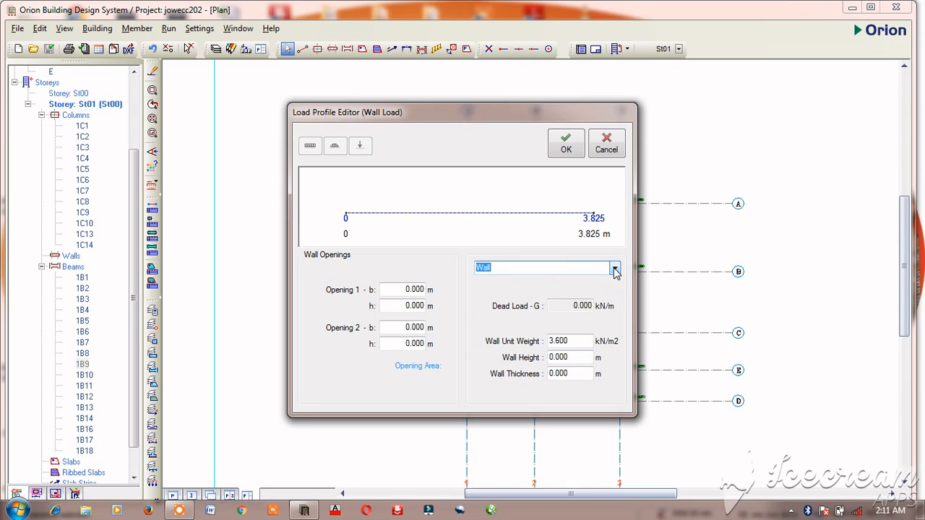
click(568, 357)
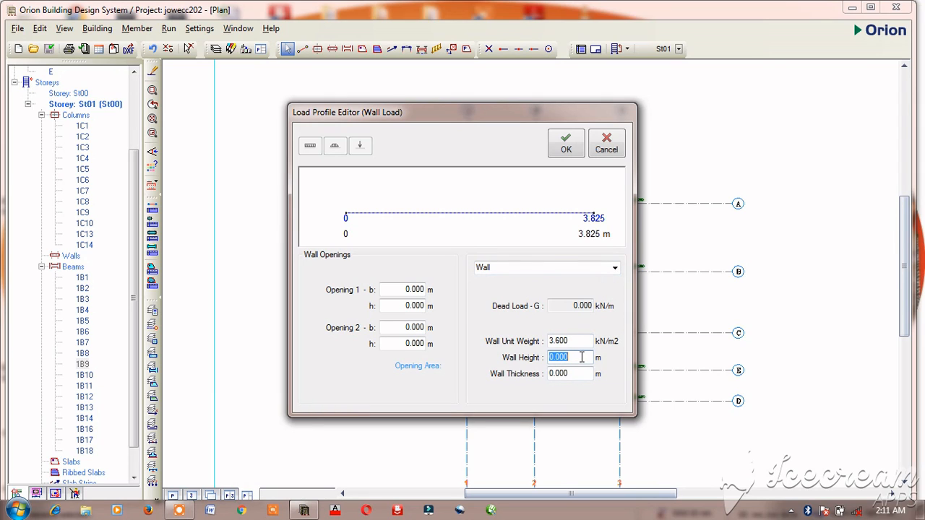
text(3)
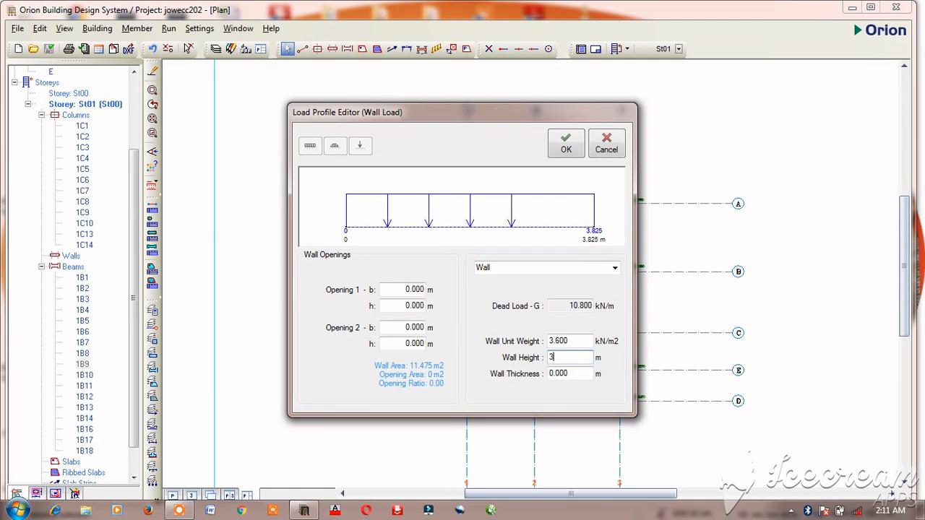
key(Tab)
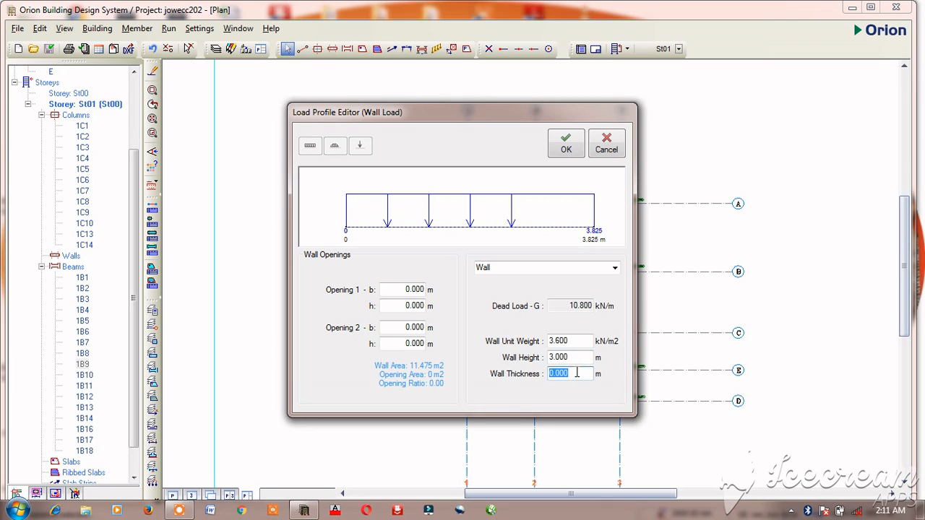
key(BackSpace)
text(.225)
click(568, 147)
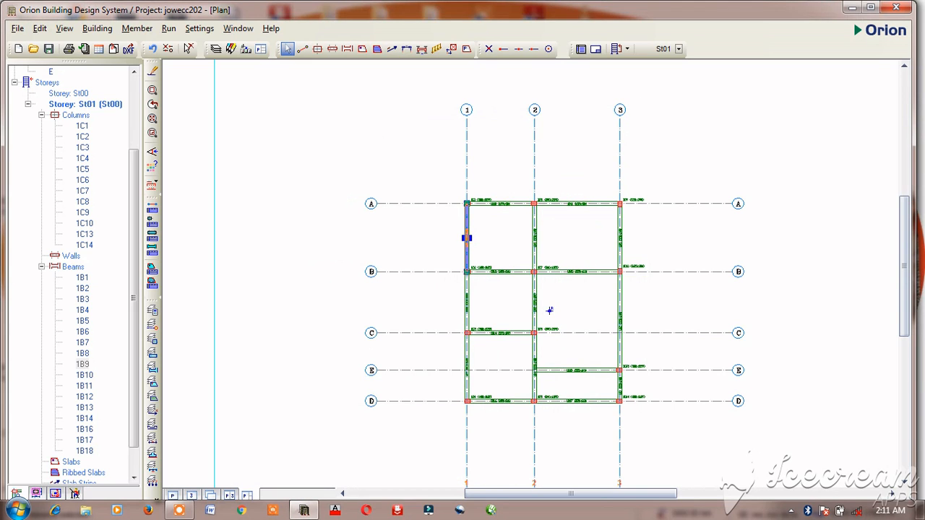
Check the wall load on the beam on axis 1 between axes A and B, and copy that wall load.
mouse_move(467, 230)
scroll(626, 393, up, 4)
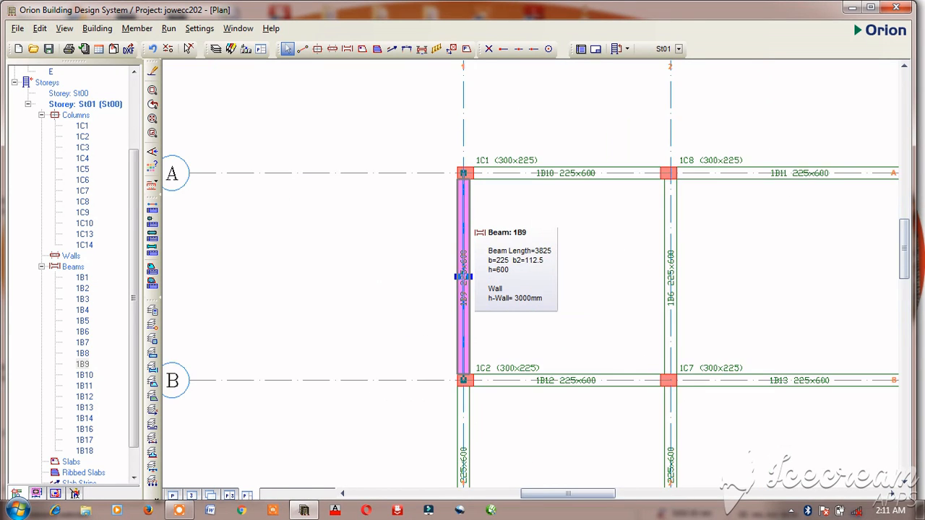
scroll(570, 331, down, 2)
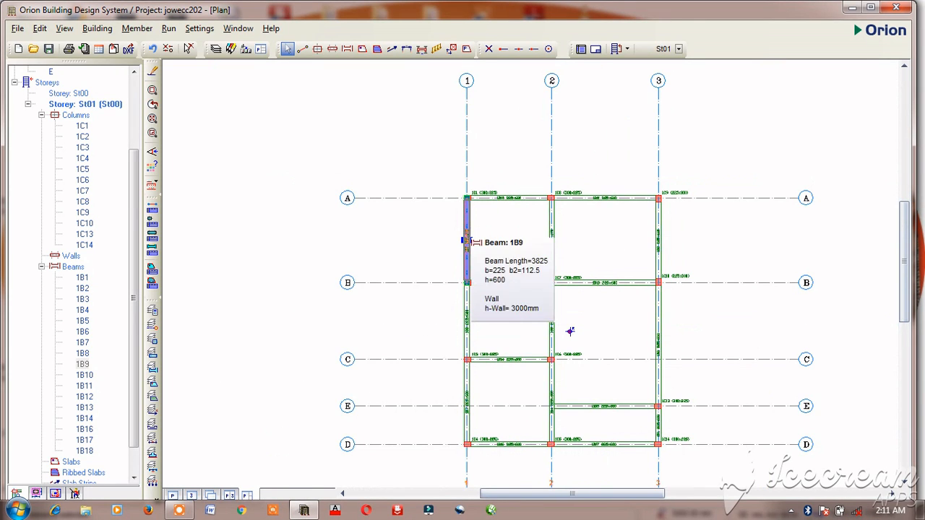
right_click(468, 232)
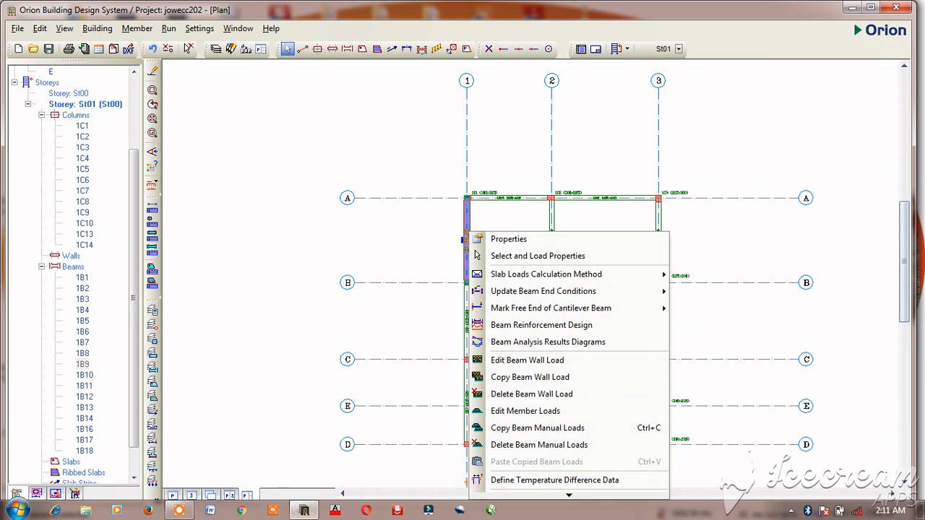
mouse_move(488, 276)
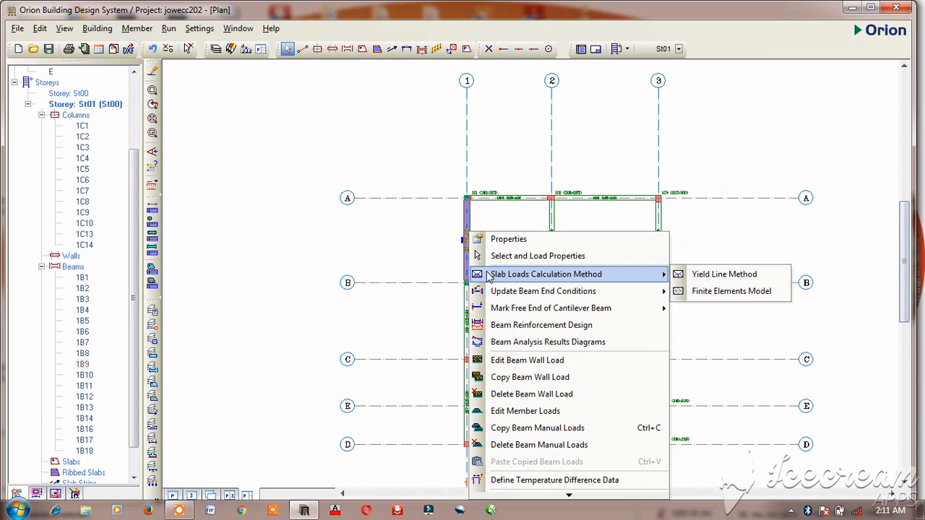
click(565, 377)
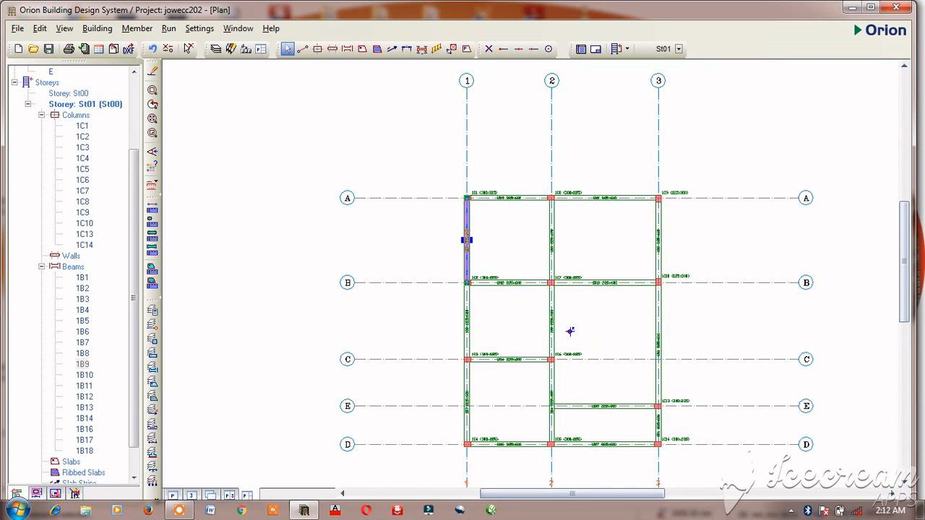
Paste the copied wall load onto all beams of storey St01, replacing their existing wall loads.
scroll(504, 260, down, 2)
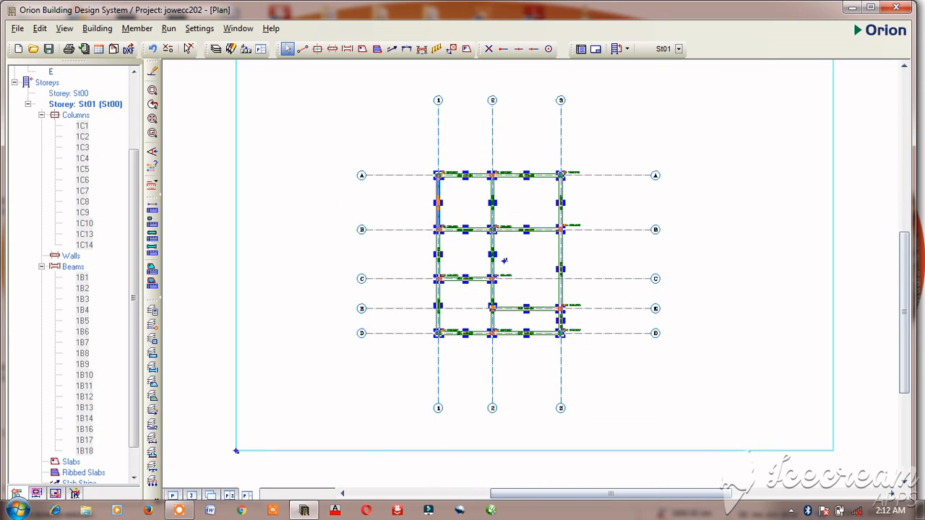
right_click(541, 365)
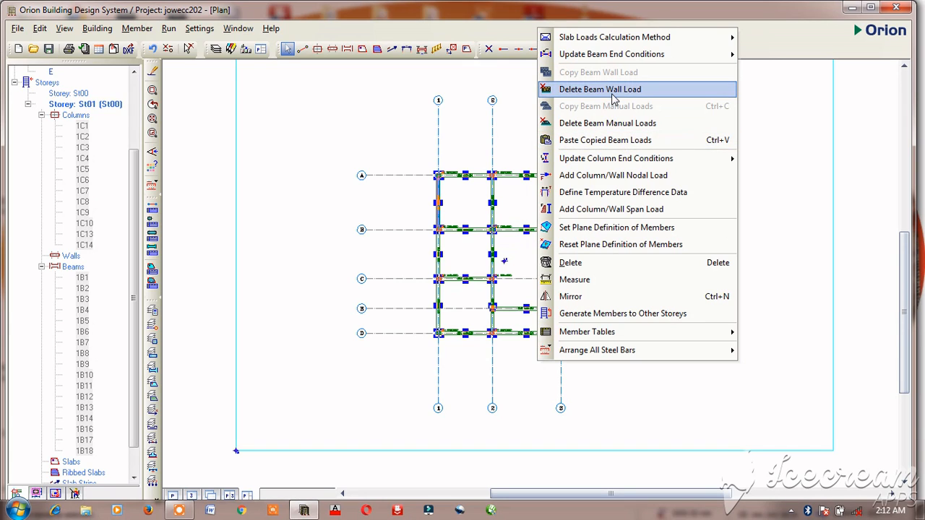
click(619, 140)
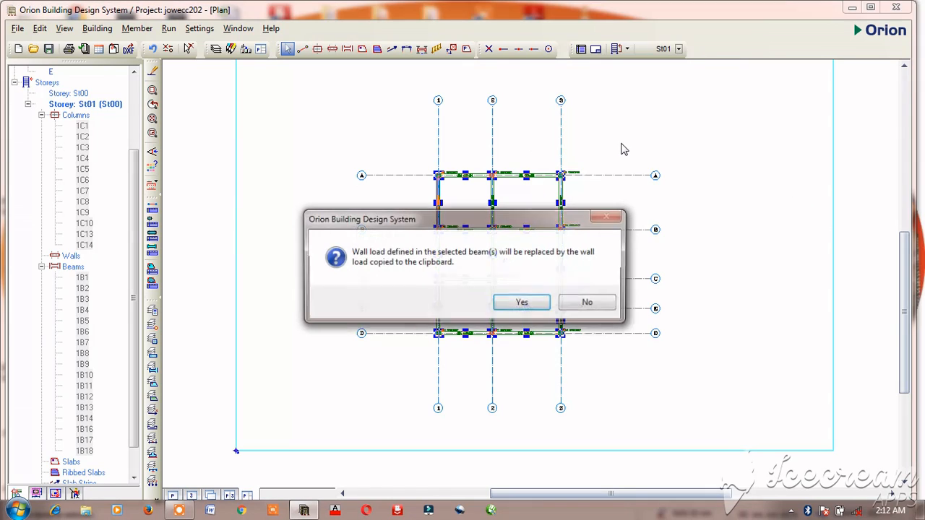
click(543, 304)
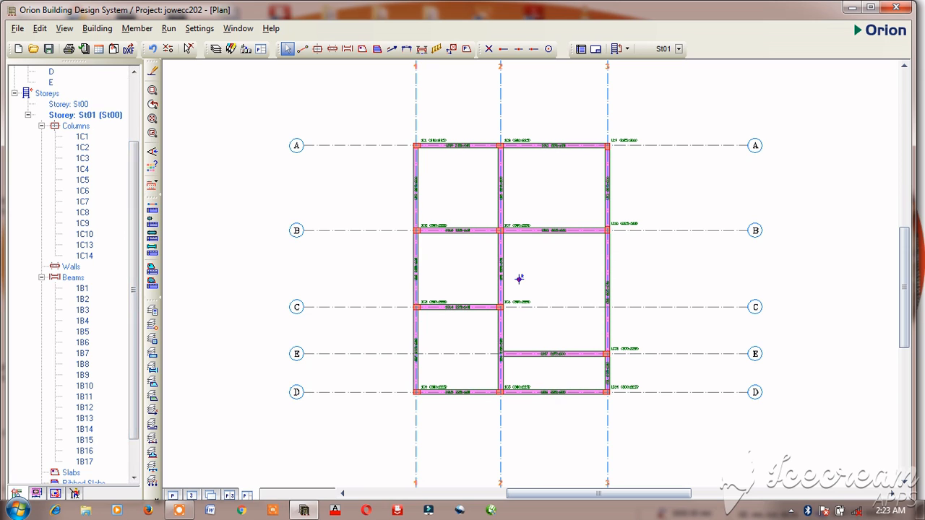
Start a new slab definition with a dead load of 2 and an imposed load of 2.
click(362, 49)
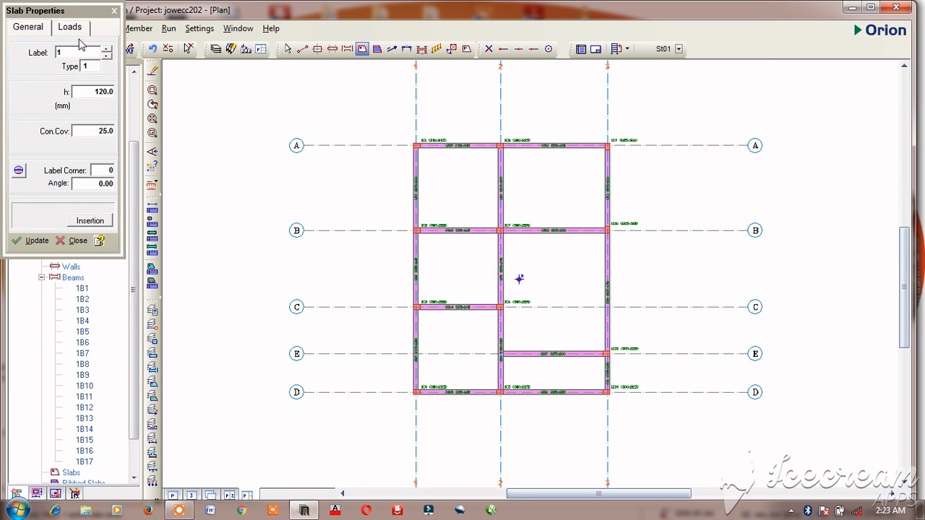
click(70, 28)
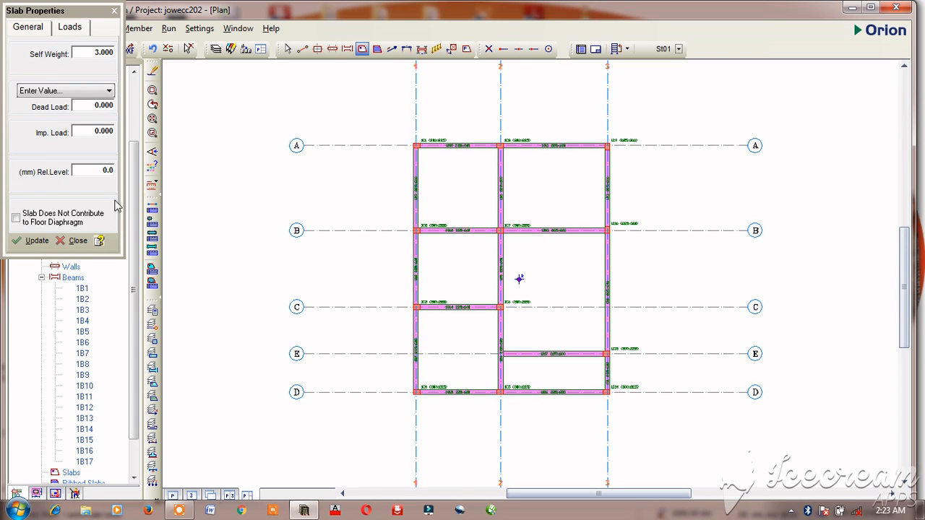
click(91, 105)
text(2)
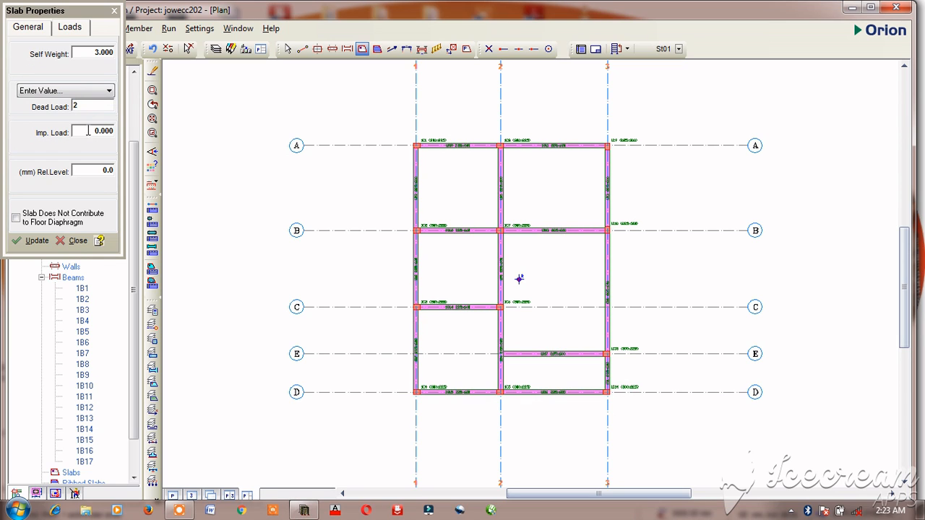
click(94, 132)
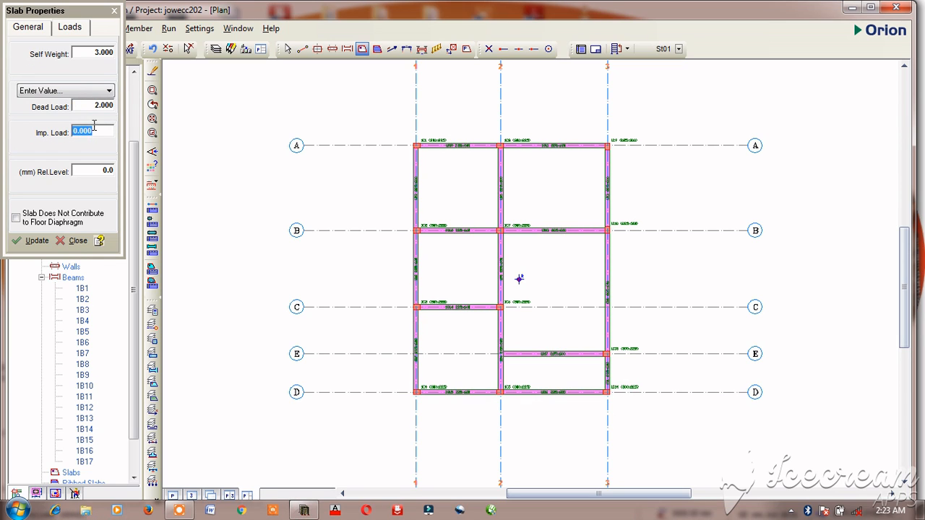
text(2)
Set the slab thickness to 150 mm and insert slabs in all beam-bounded panels except the one between axes B, E, 2 and 3.
click(20, 32)
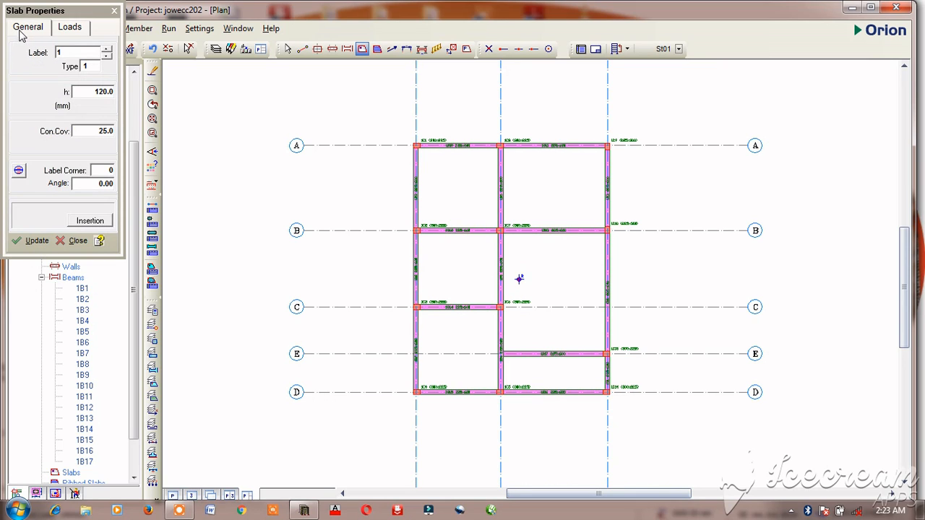
double_click(94, 94)
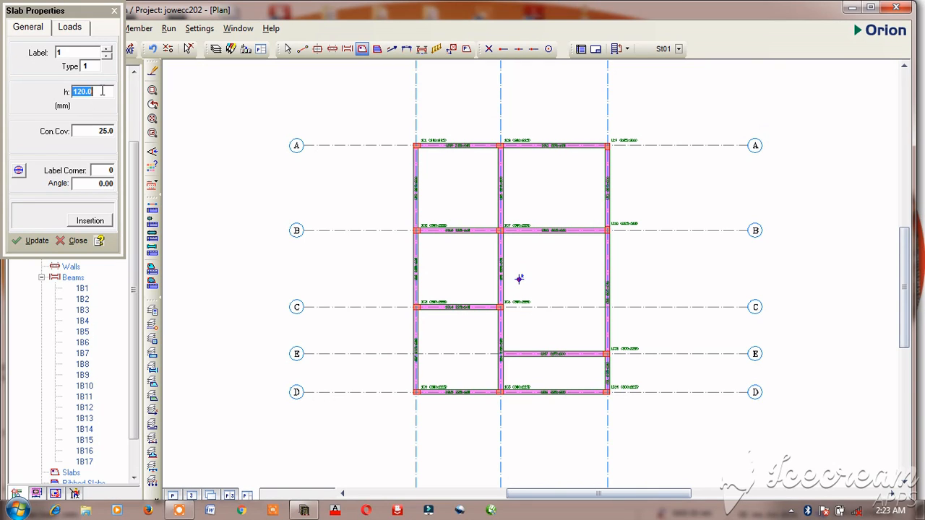
text(150)
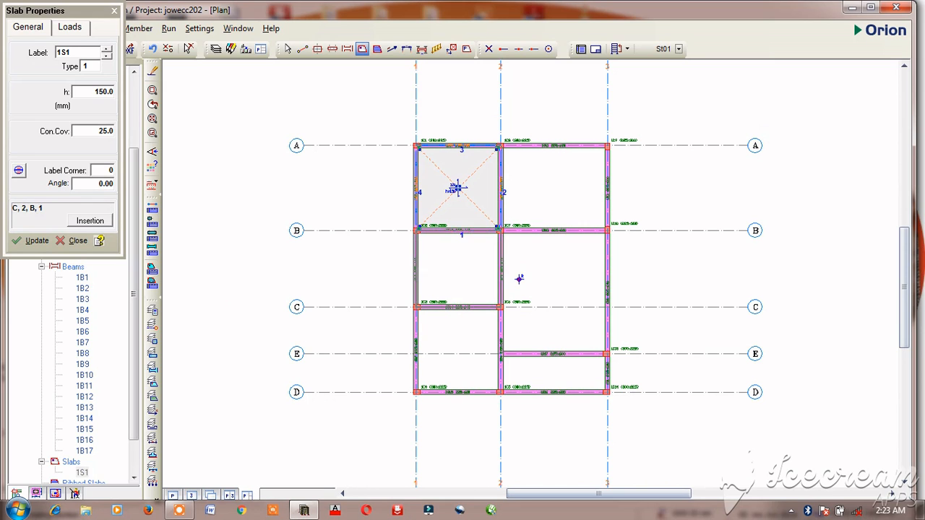
click(555, 188)
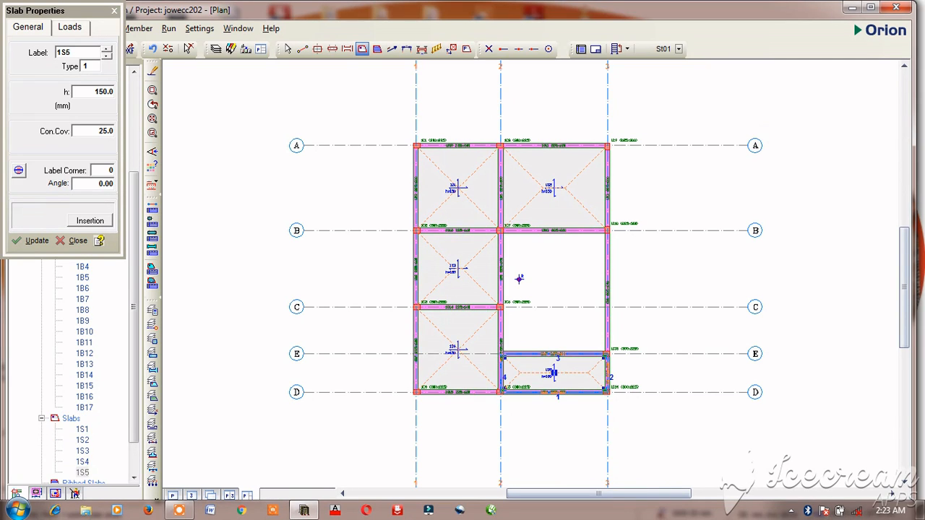
key(Escape)
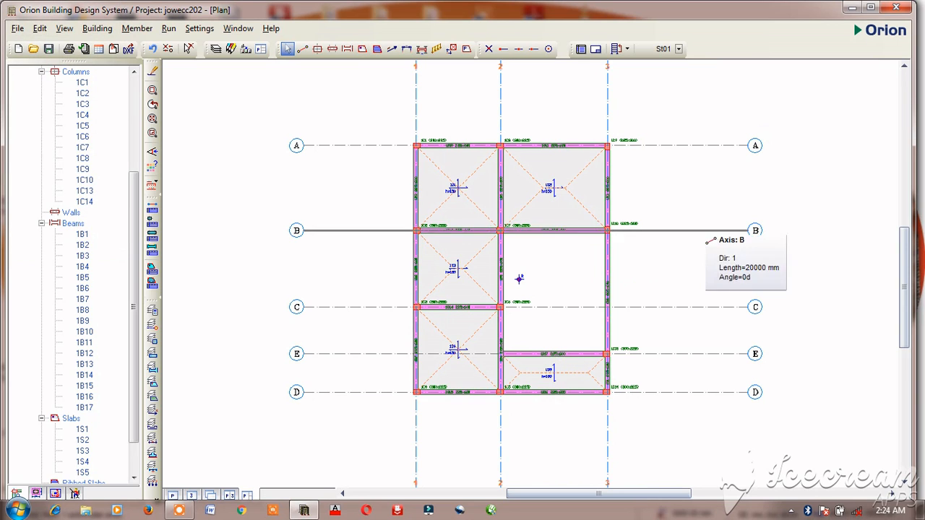
Offset axis B by 2100 mm towards axis C to create a new horizontal axis.
click(700, 230)
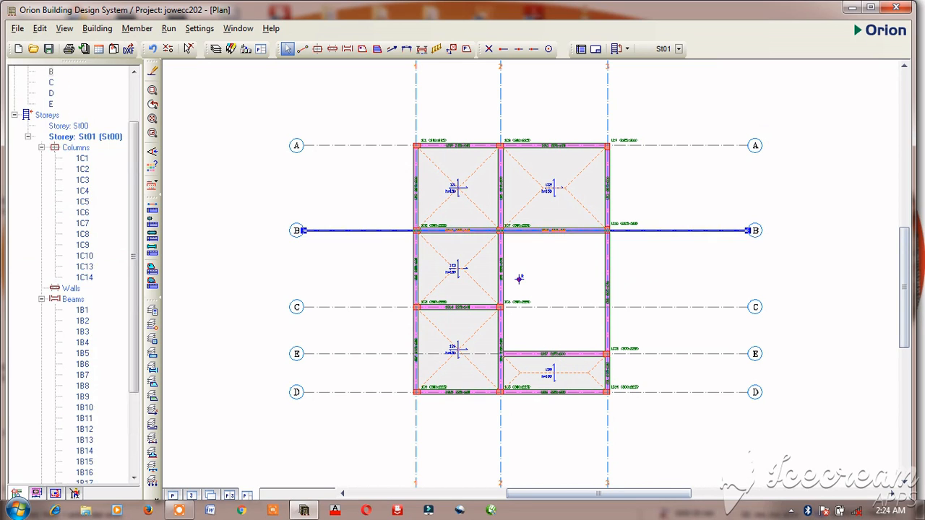
right_click(696, 232)
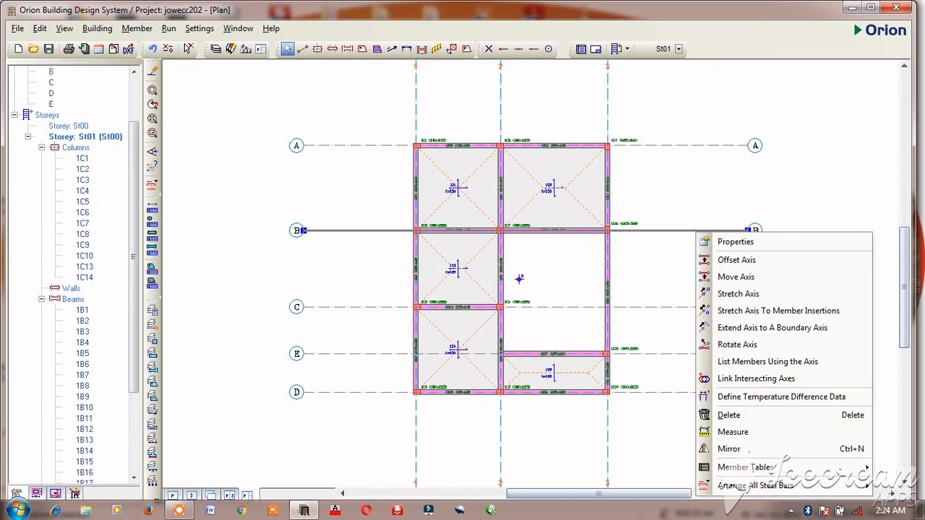
click(729, 261)
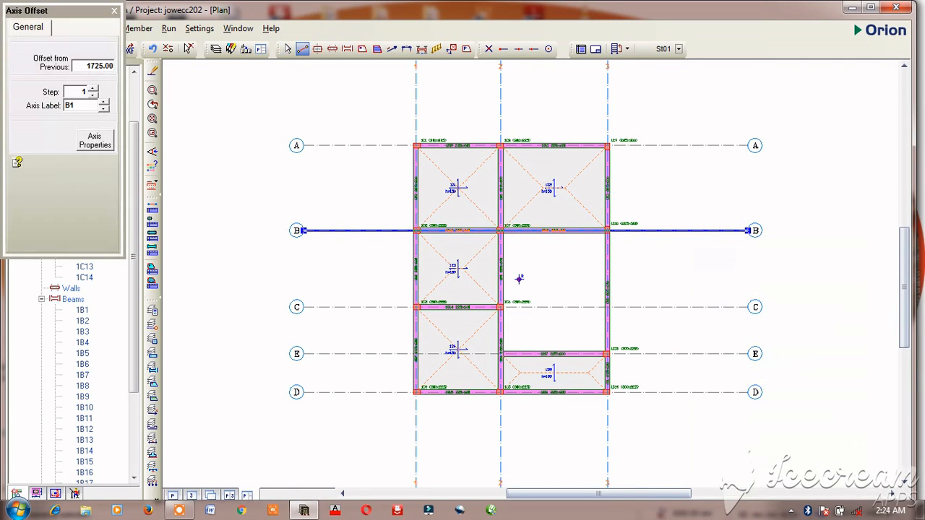
double_click(100, 66)
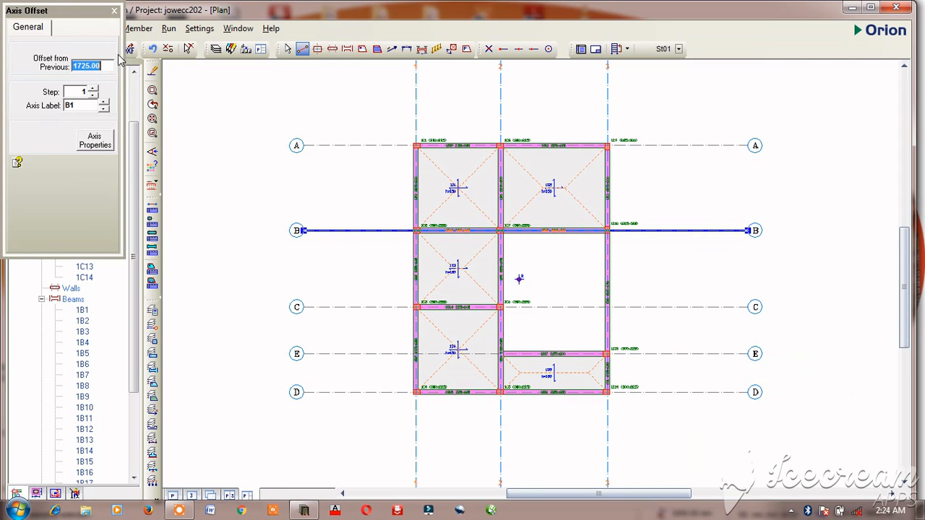
text(2100)
key(Return)
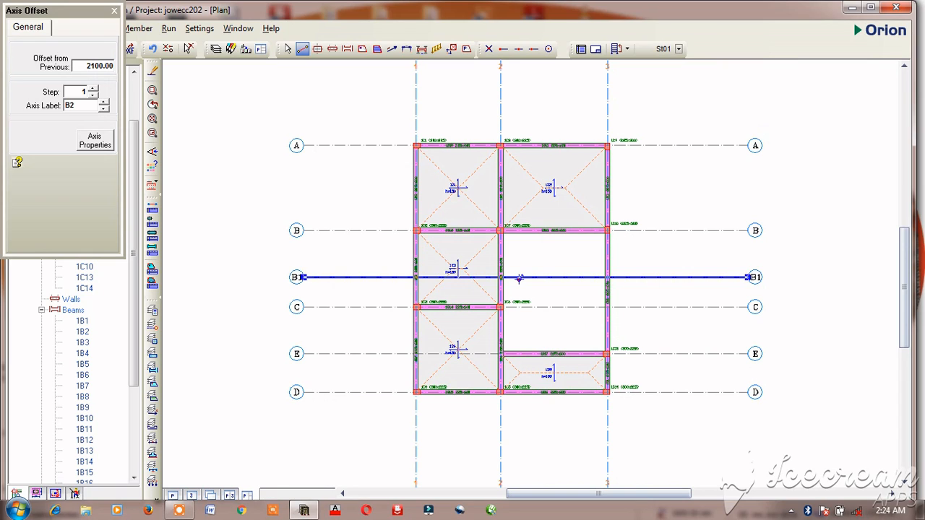
key(Escape)
key(Escape)
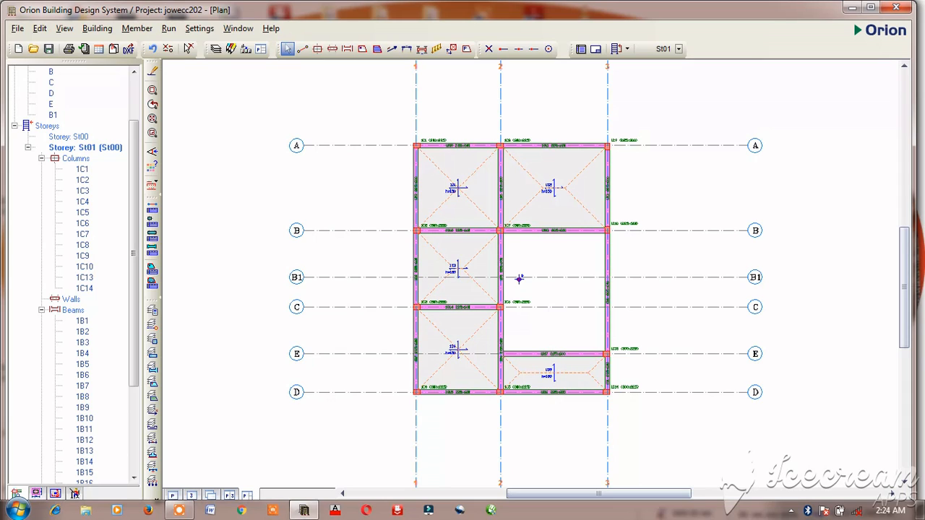
Add a 225x150 mm beam on axis B1 between axes 2 and 3.
click(346, 49)
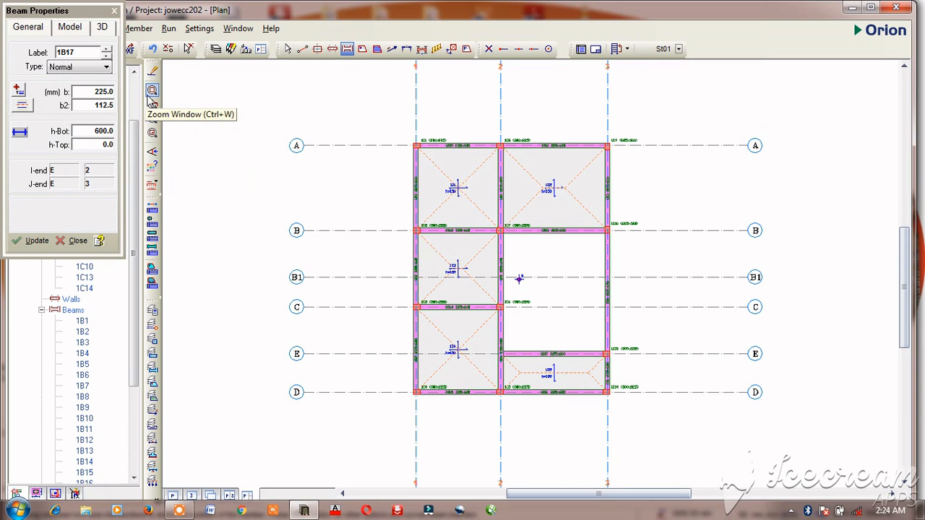
double_click(111, 131)
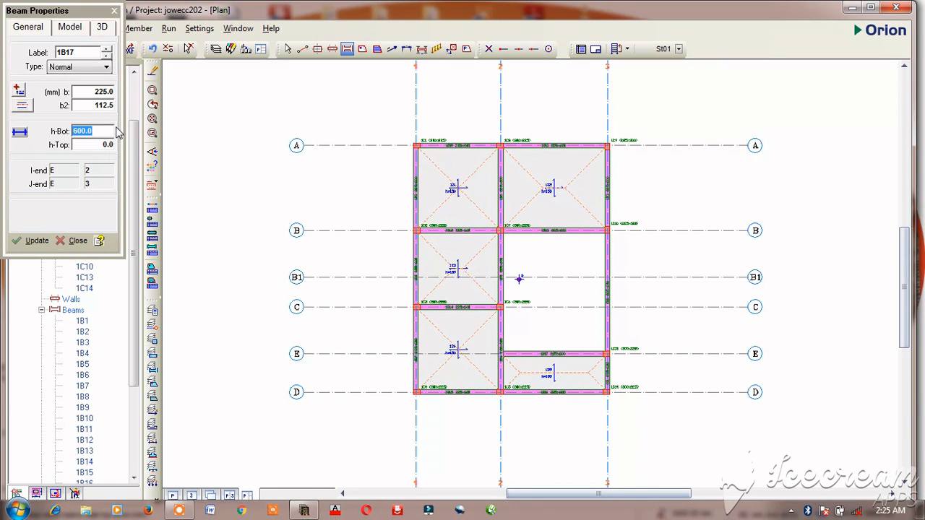
text(150)
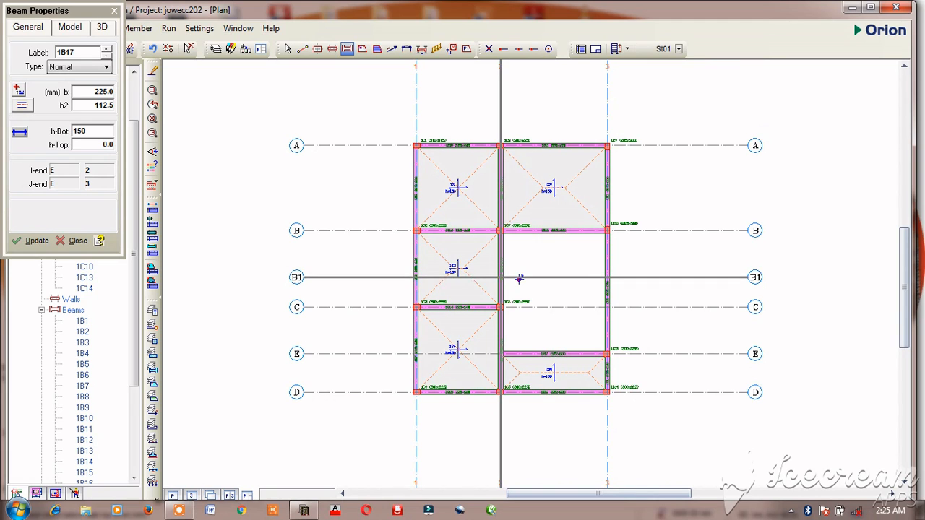
click(519, 278)
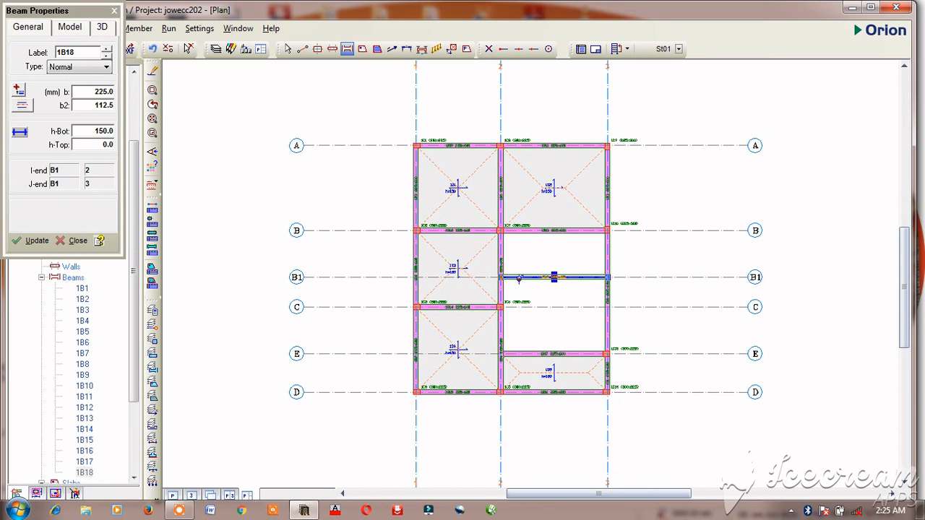
scroll(519, 278, down, 2)
scroll(519, 278, up, 5)
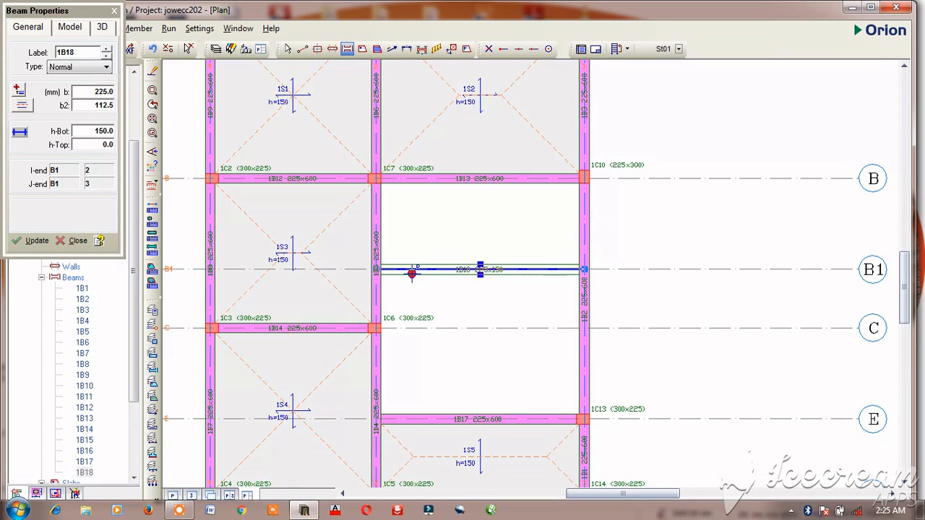
click(412, 273)
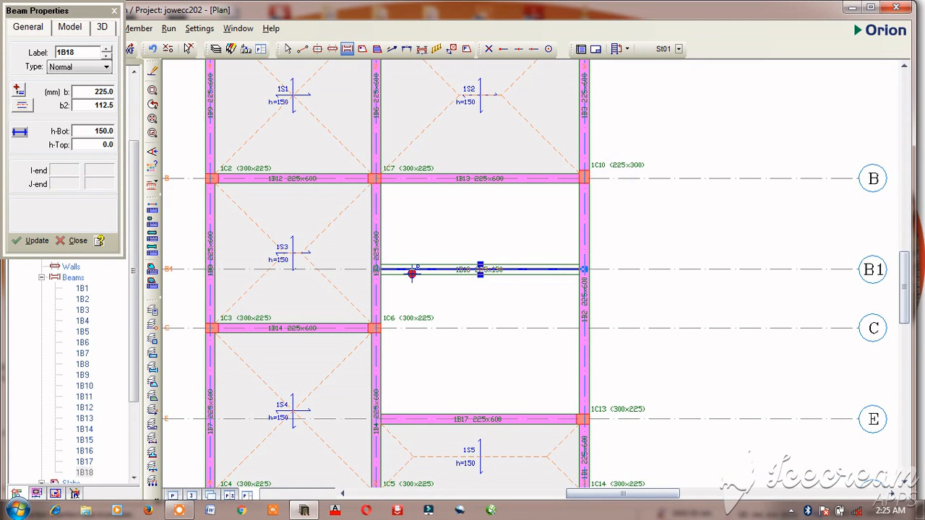
scroll(412, 274, down, 1)
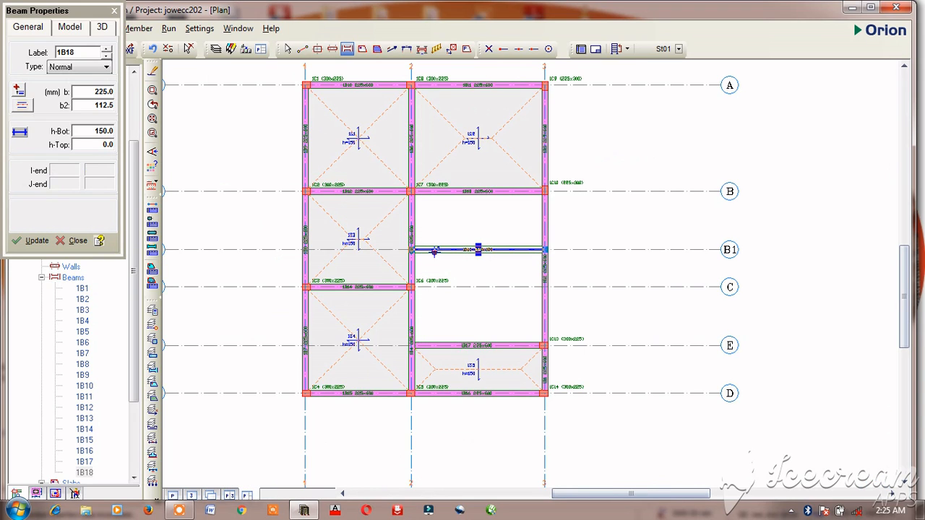
key(Escape)
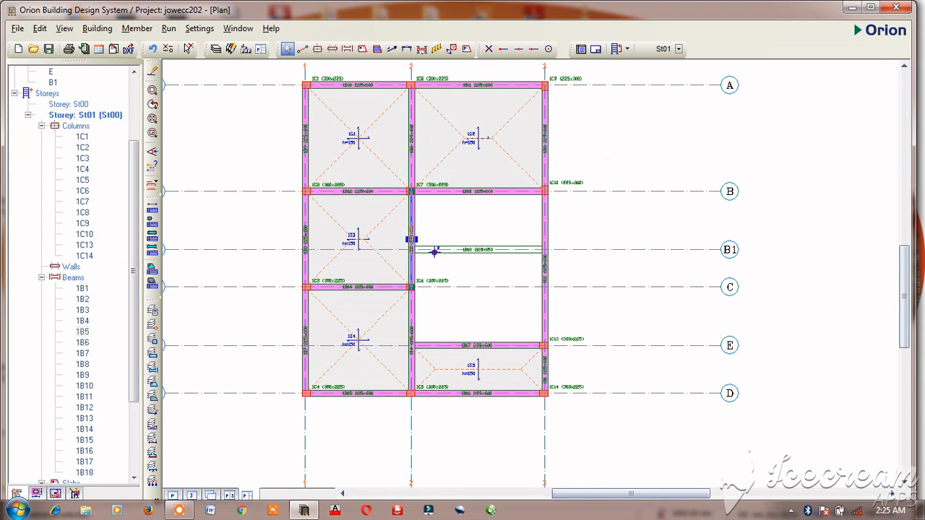
Copy the wall load of the beam on axis 2 between axes B and C.
double_click(412, 211)
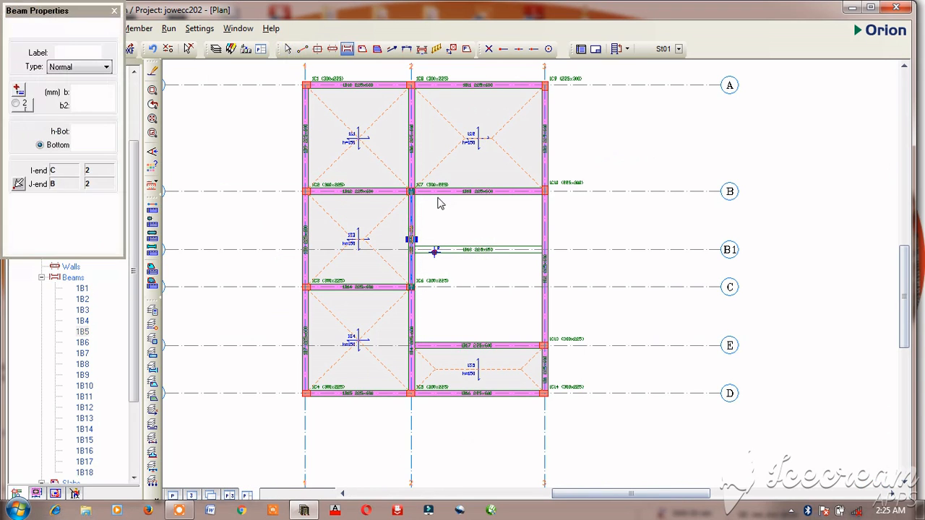
right_click(434, 250)
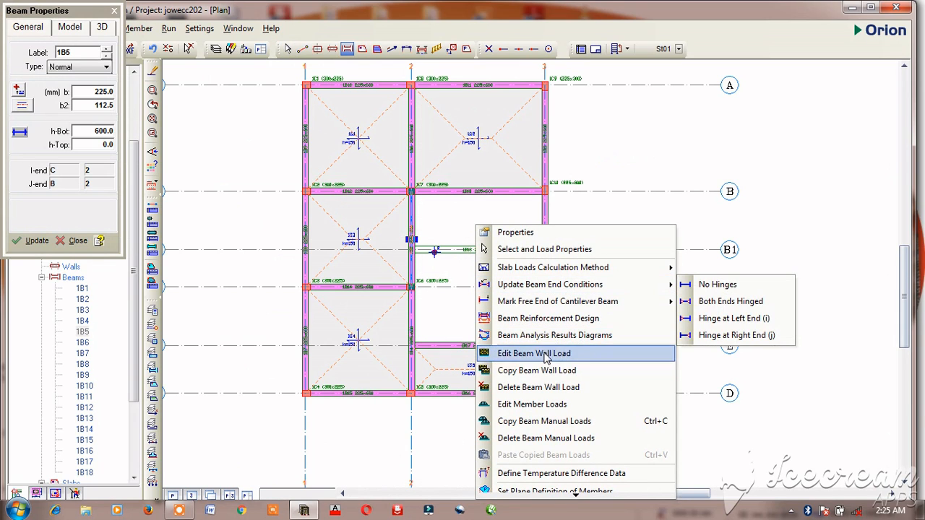
click(530, 374)
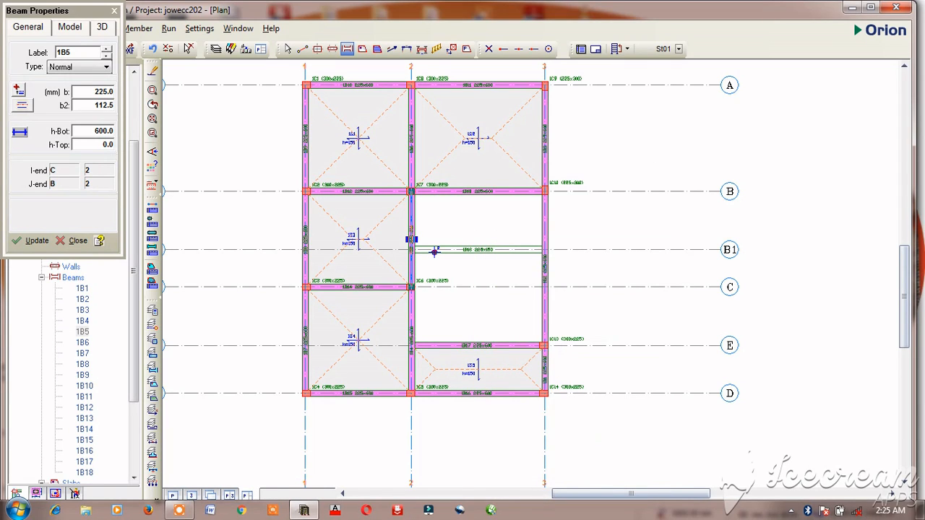
click(411, 248)
click(269, 206)
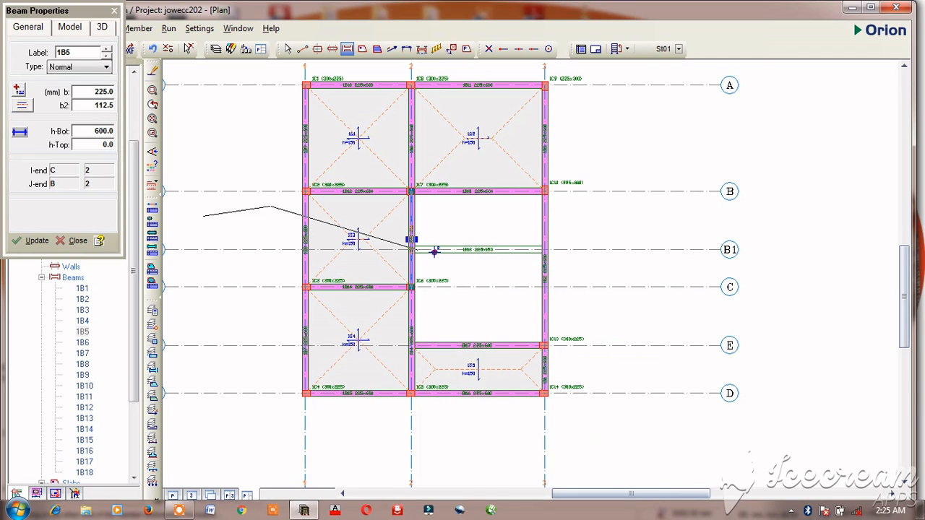
key(Escape)
key(Escape)
key(Escape)
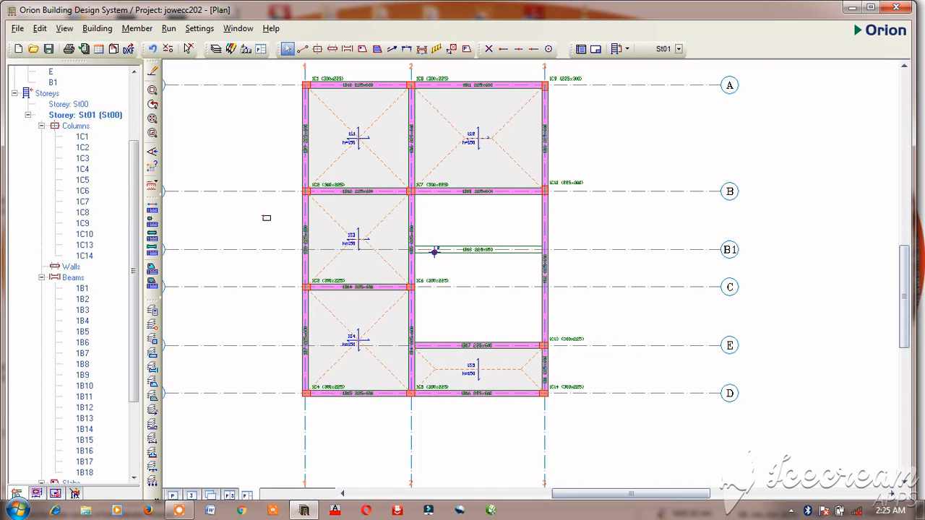
Paste the copied wall load onto the beam on axis B1 between axes 2 and 3, replacing its existing wall load.
drag(263, 215, 573, 271)
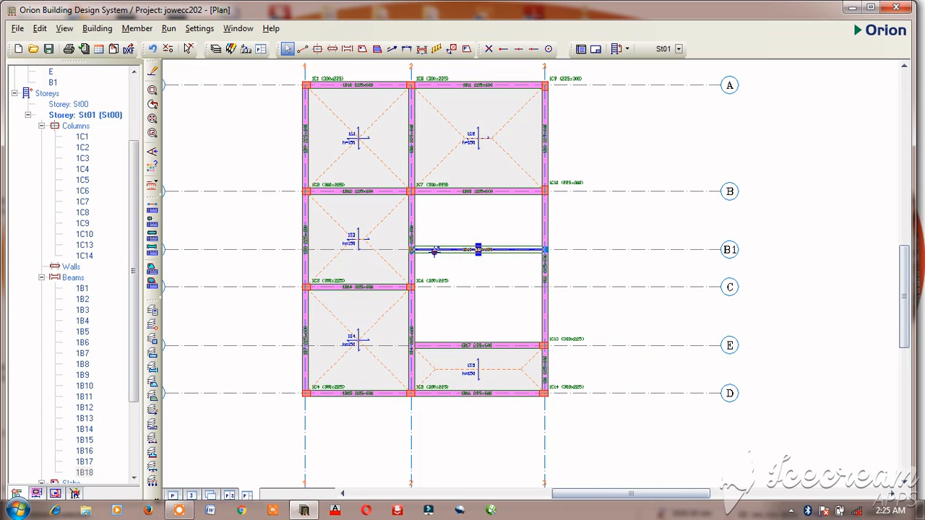
right_click(503, 218)
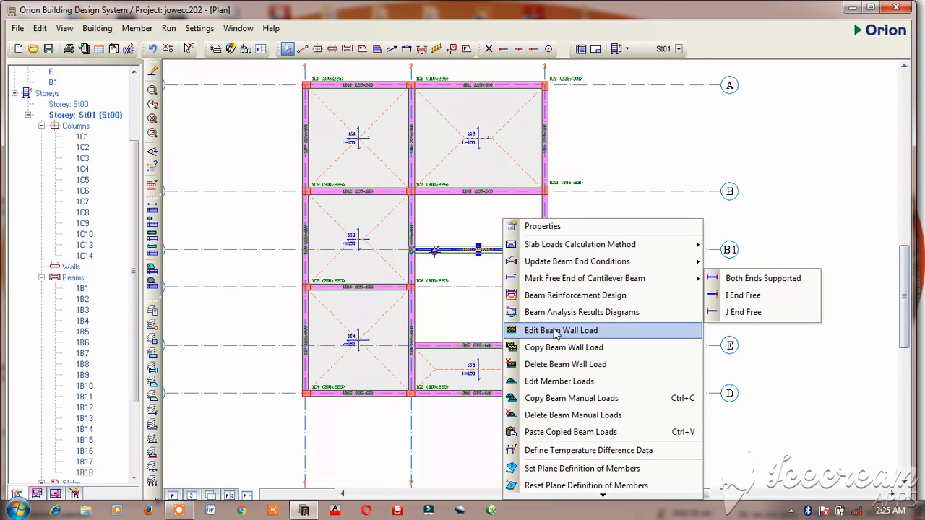
click(554, 432)
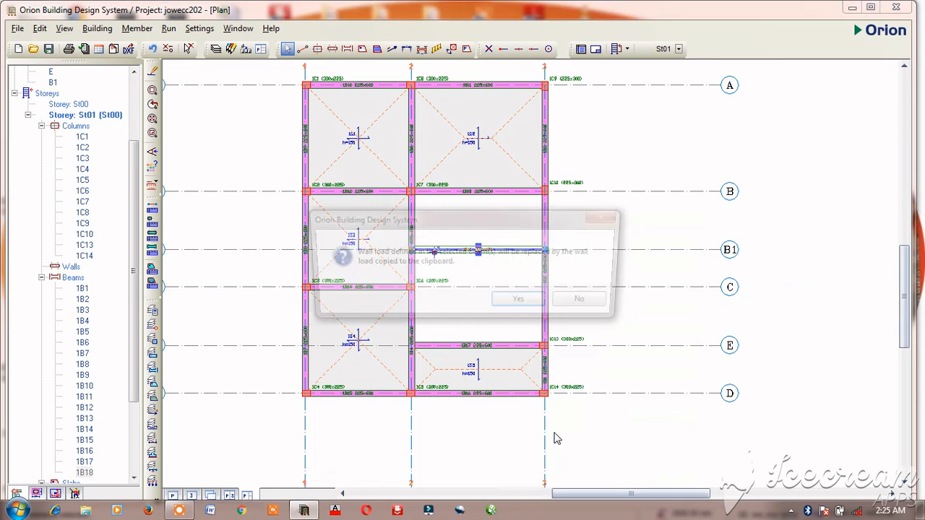
click(522, 303)
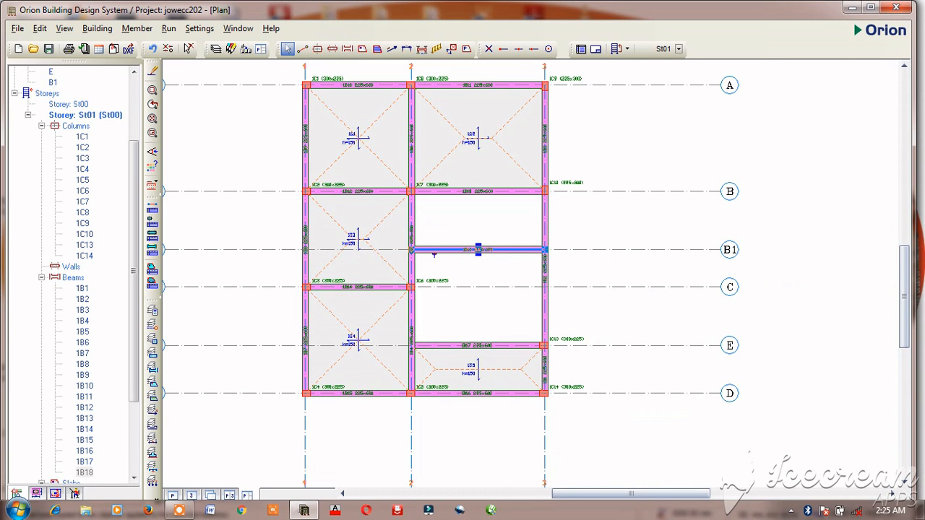
scroll(434, 255, down, 2)
scroll(462, 261, down, 1)
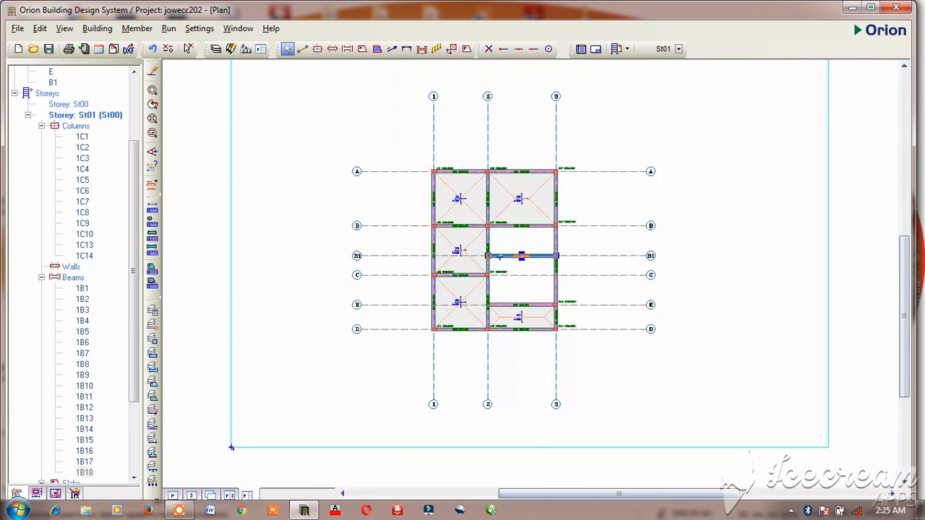
scroll(483, 269, up, 1)
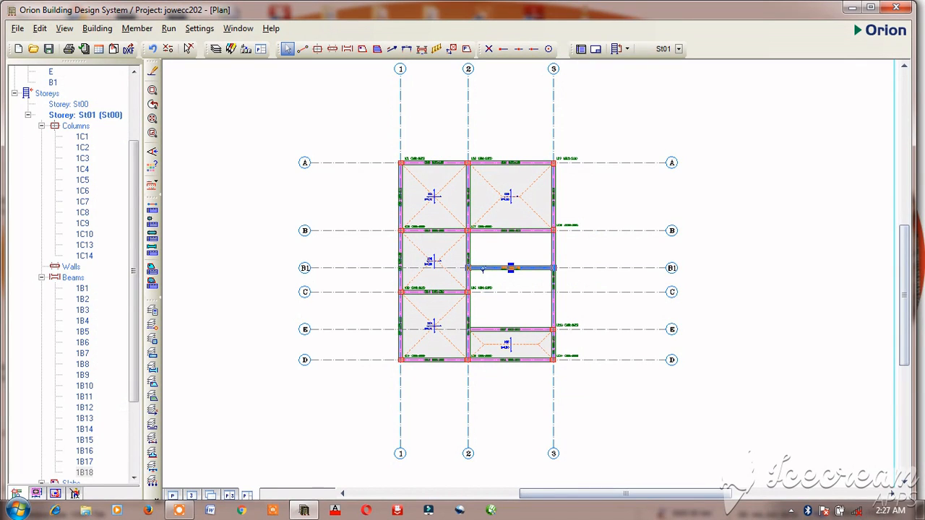
key(Escape)
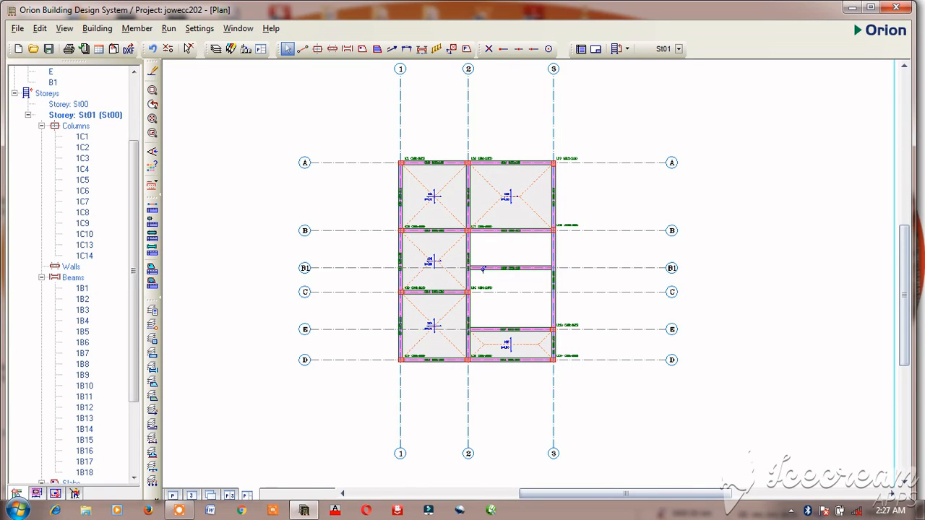
Using the properties of slab 1S1, insert a 150 mm slab in the panel between axes B1, E, 2 and 3.
right_click(435, 186)
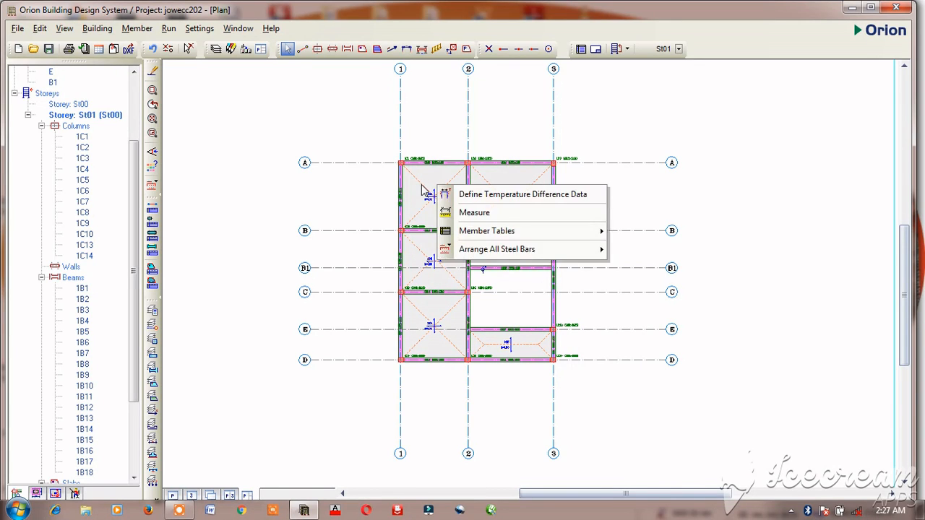
click(331, 94)
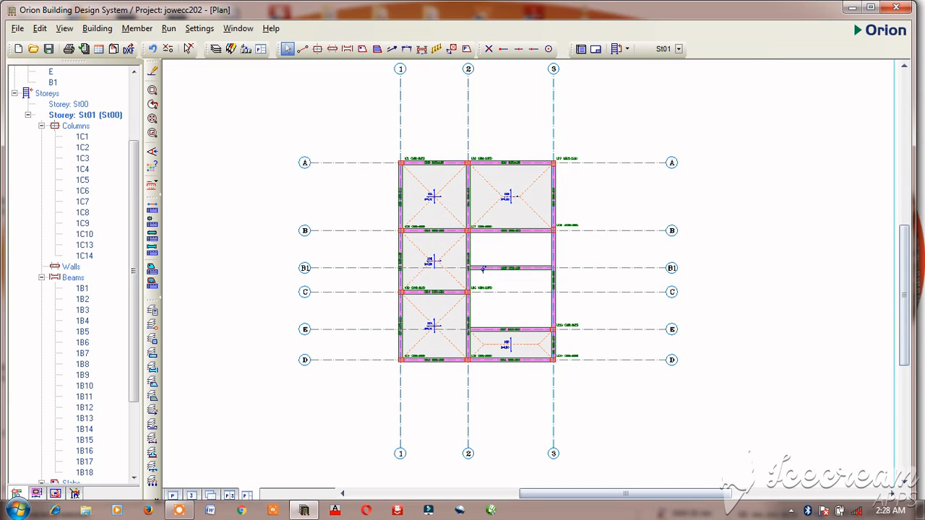
click(434, 196)
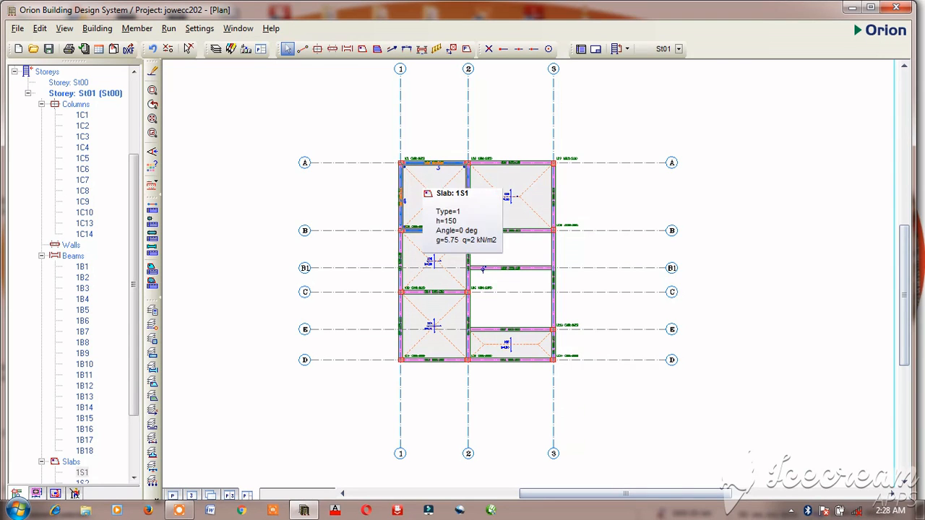
right_click(422, 183)
click(455, 191)
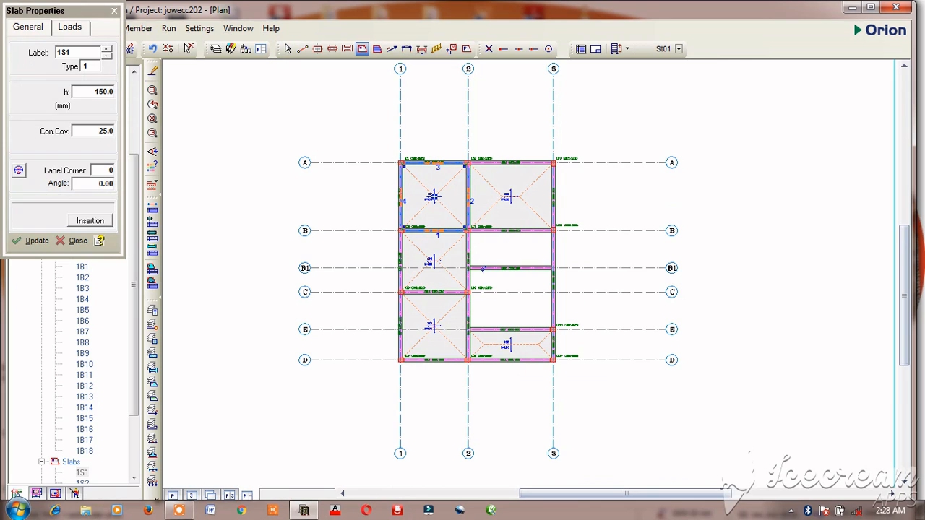
click(509, 298)
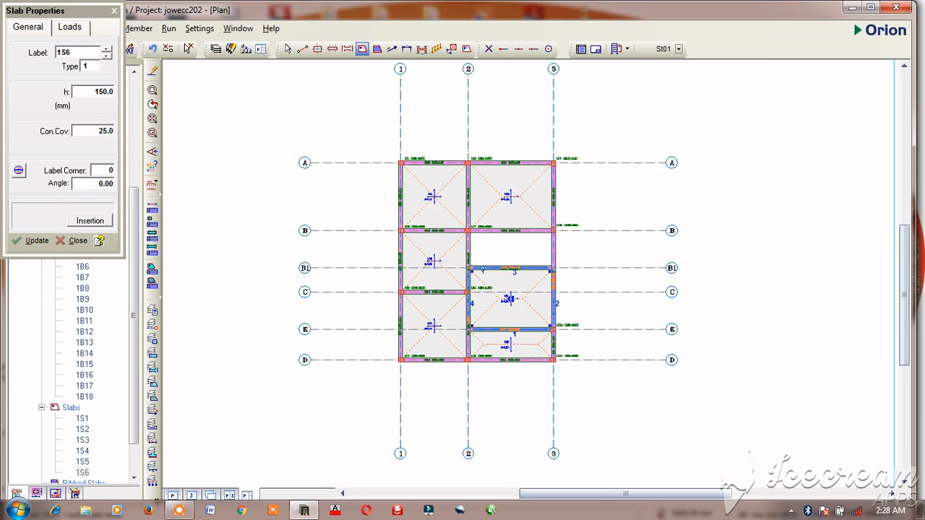
scroll(617, 310, down, 2)
scroll(610, 299, up, 3)
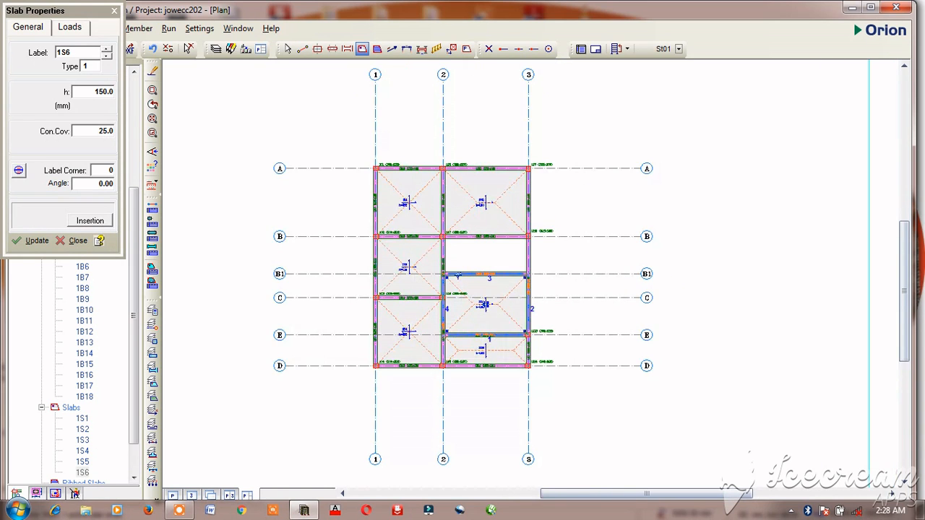
scroll(614, 279, down, 2)
scroll(678, 238, up, 2)
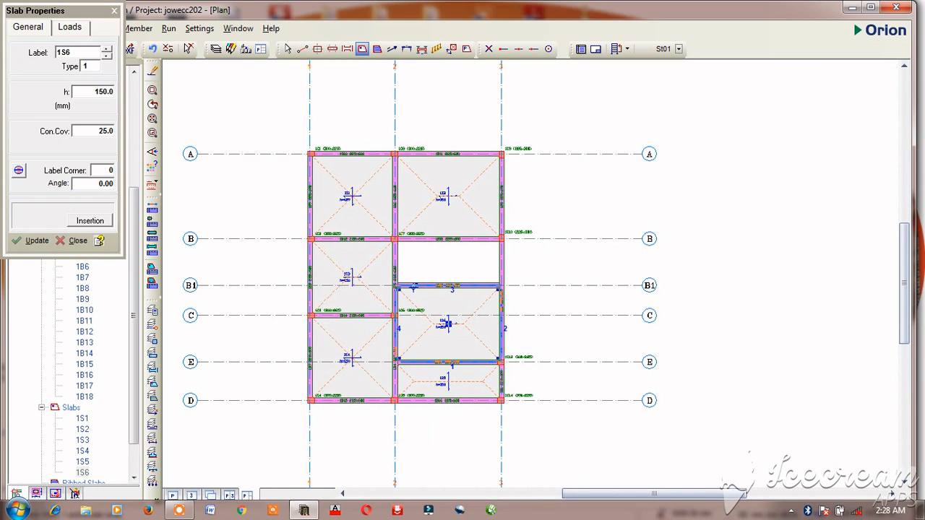
scroll(708, 236, down, 2)
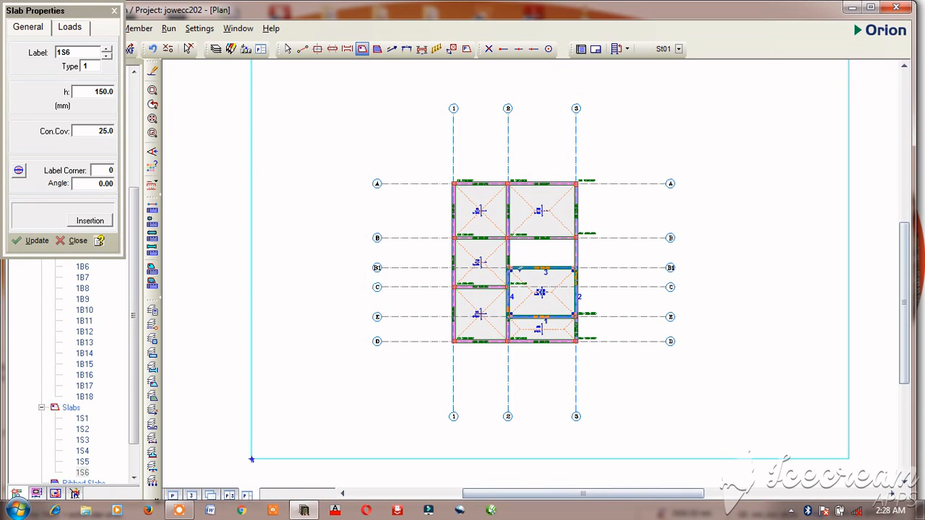
key(Escape)
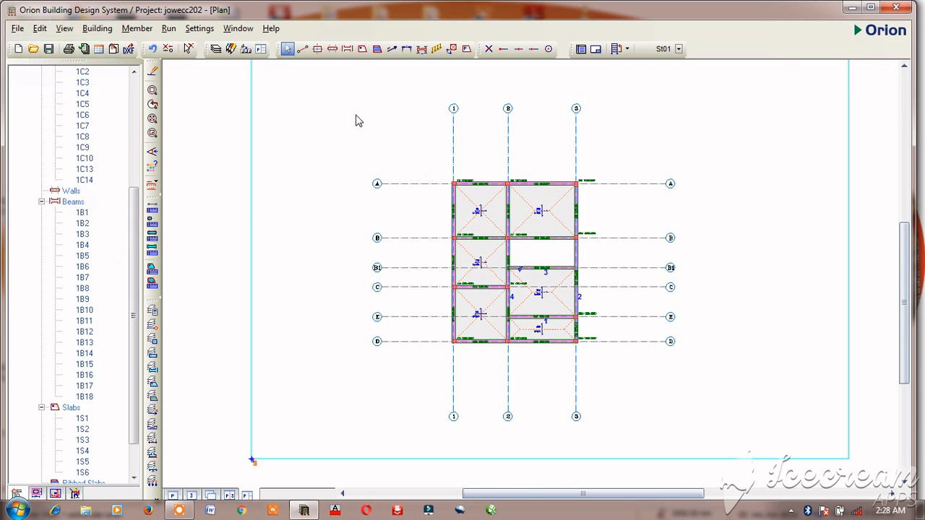
Add storeys to the building by setting the total number of storeys to 3.
click(136, 29)
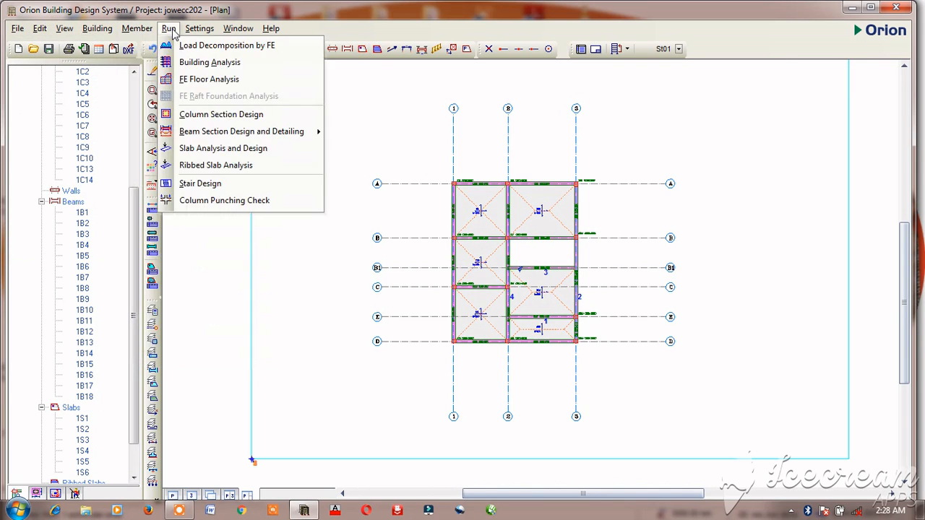
mouse_move(103, 32)
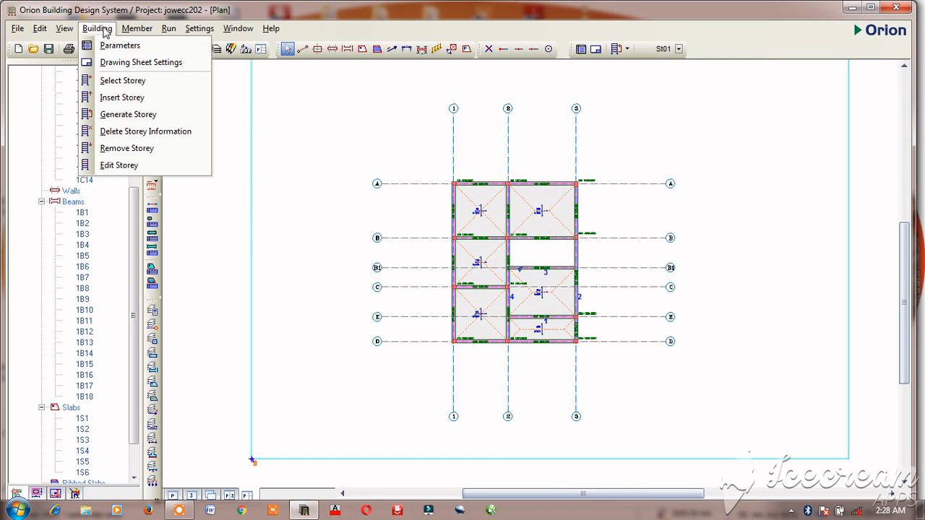
click(144, 99)
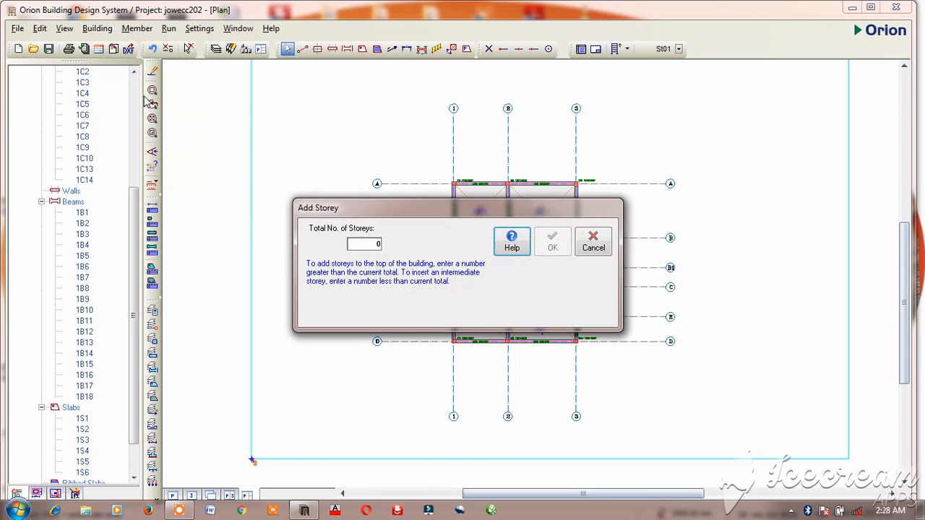
click(370, 246)
text(3)
click(568, 242)
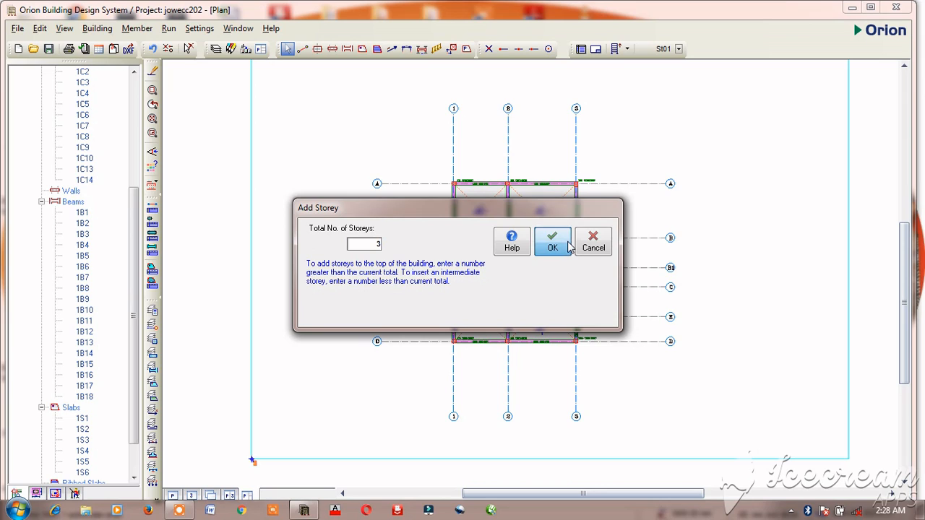
click(568, 245)
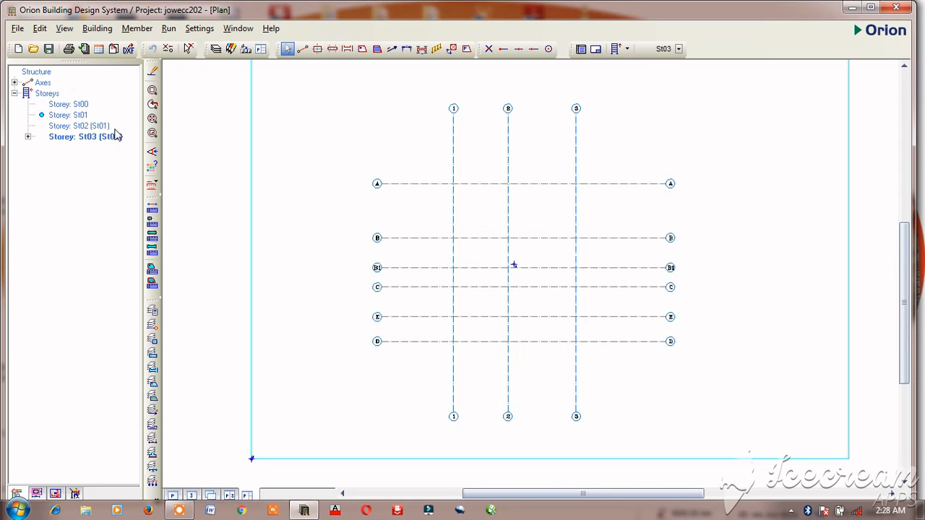
Check the plans of storeys St00, St02 and St03 in turn, and return to storey St01.
click(66, 106)
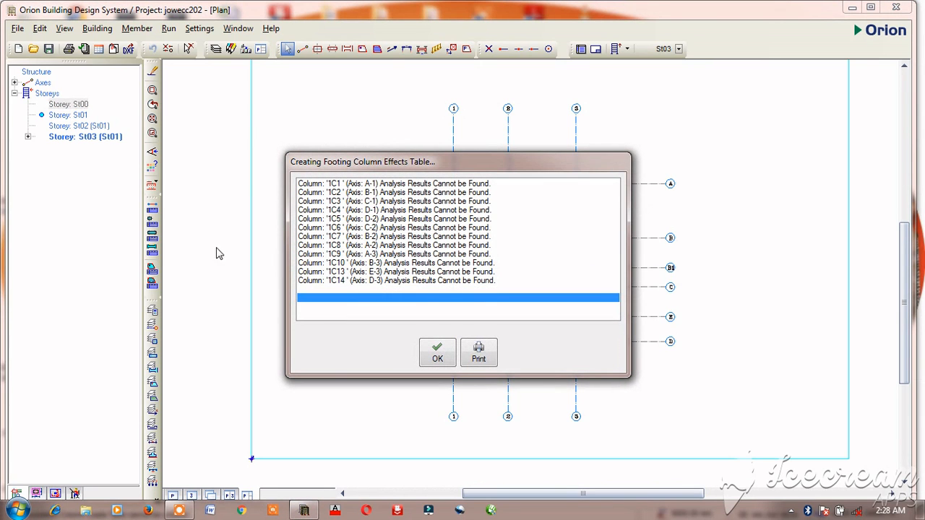
click(437, 352)
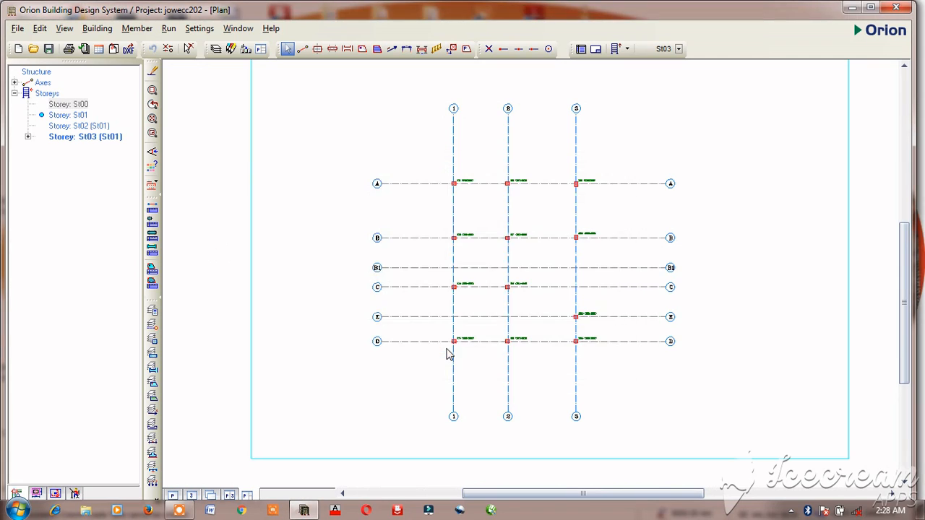
click(59, 126)
double_click(60, 127)
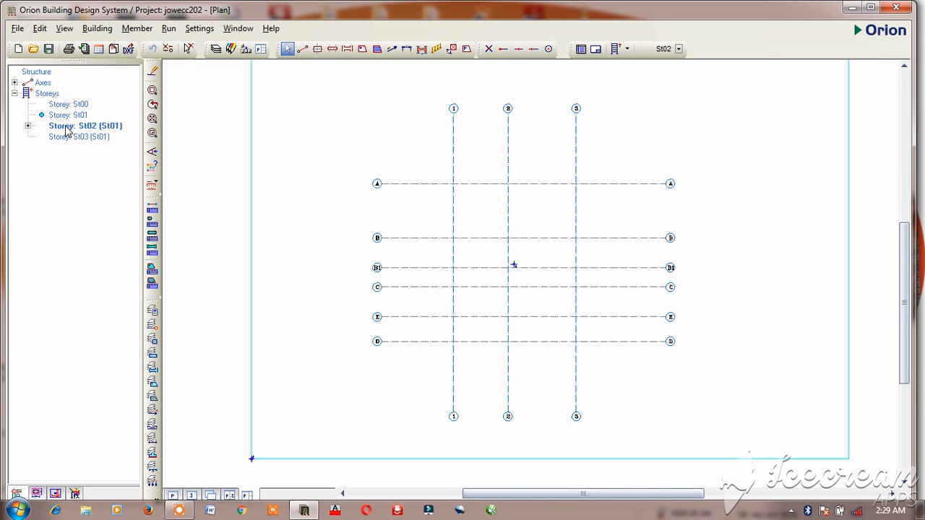
click(63, 137)
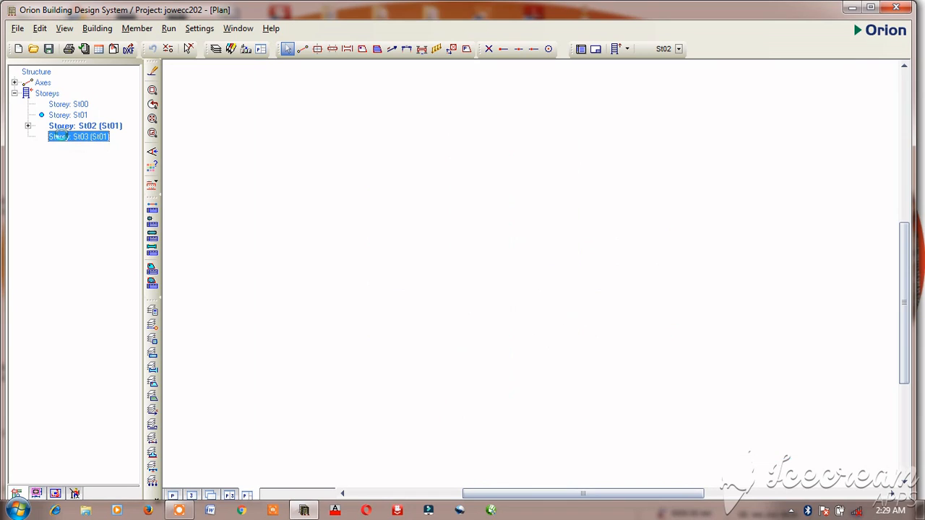
double_click(62, 137)
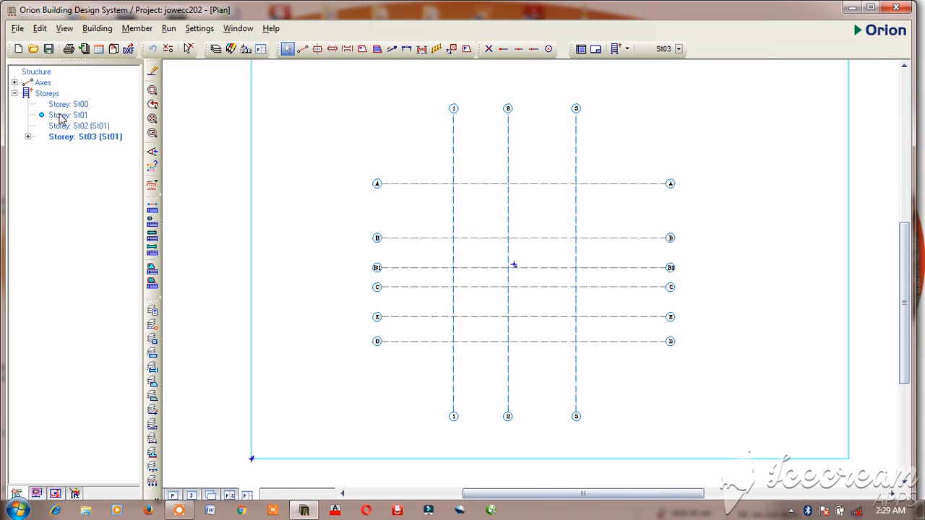
click(57, 115)
double_click(58, 114)
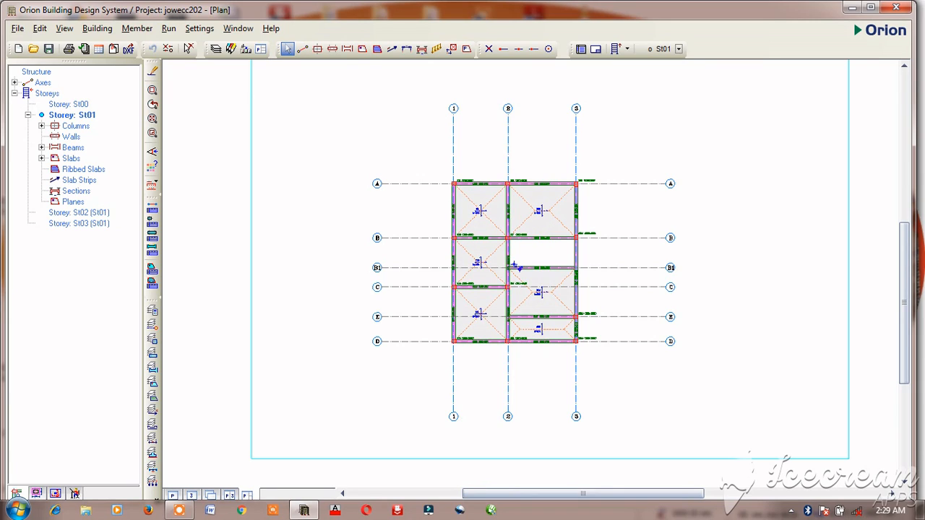
Generate storeys St02 and St03 from source storey St01, including all column, wall, beam and slab member types.
mouse_move(516, 265)
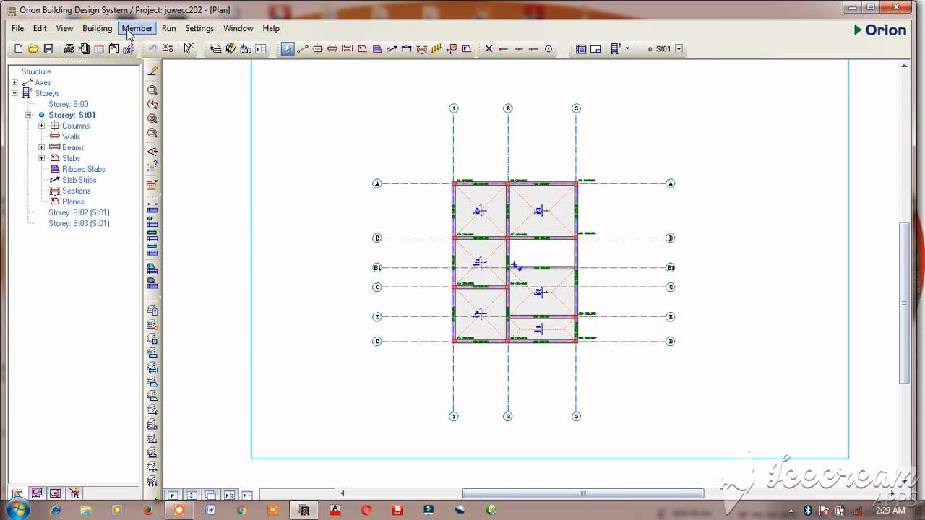
click(101, 32)
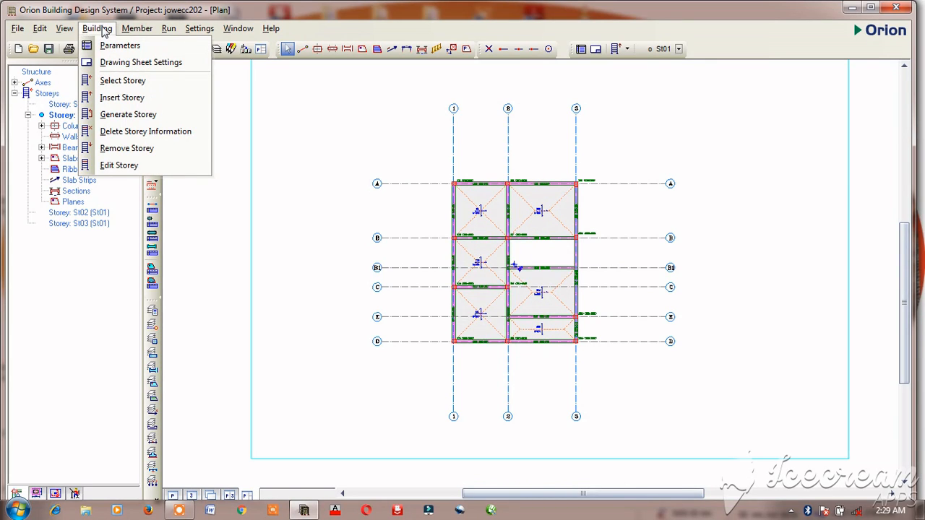
click(133, 118)
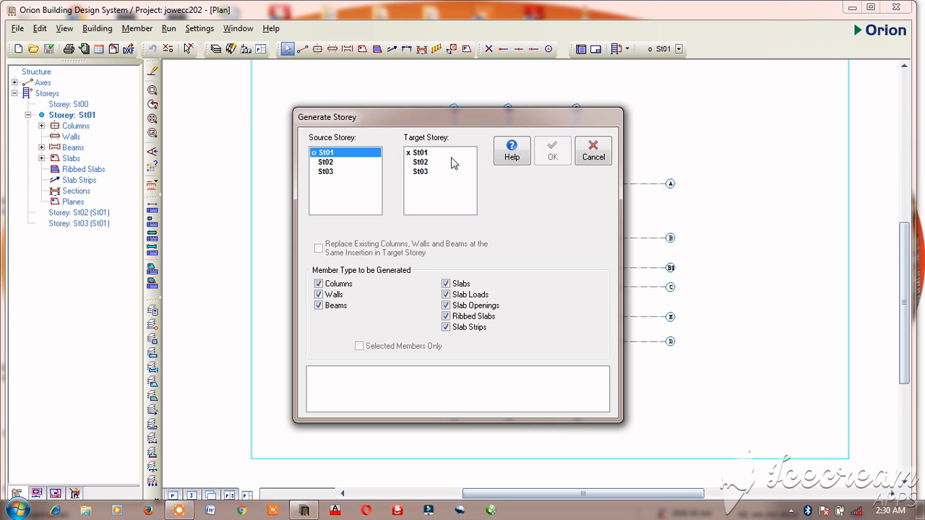
drag(438, 153, 428, 197)
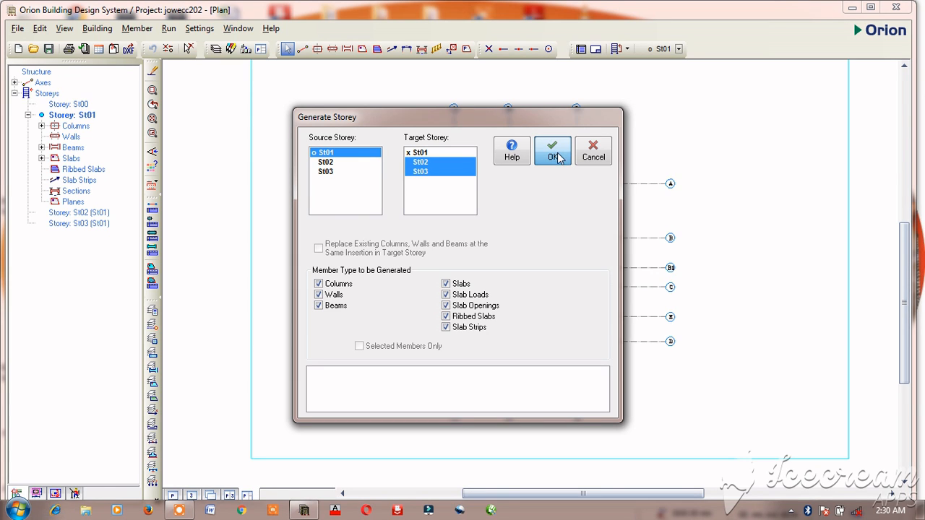
click(553, 153)
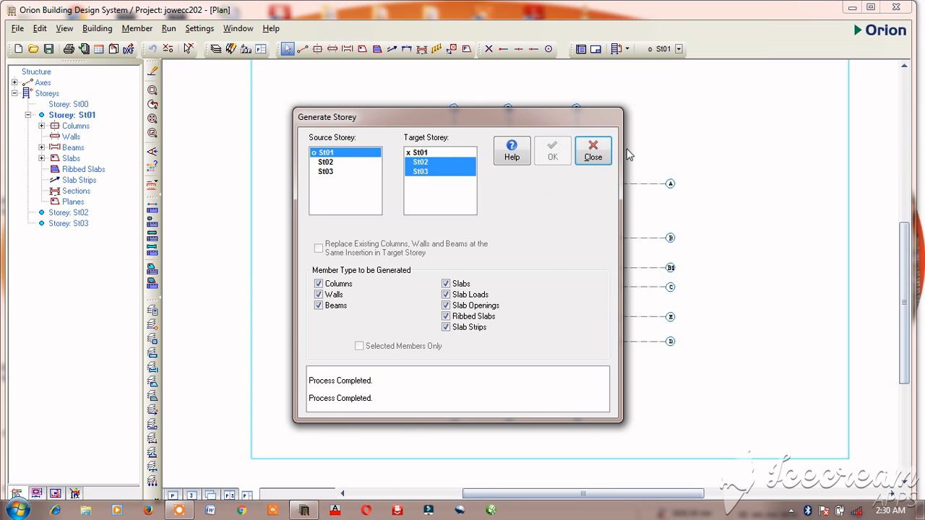
click(592, 150)
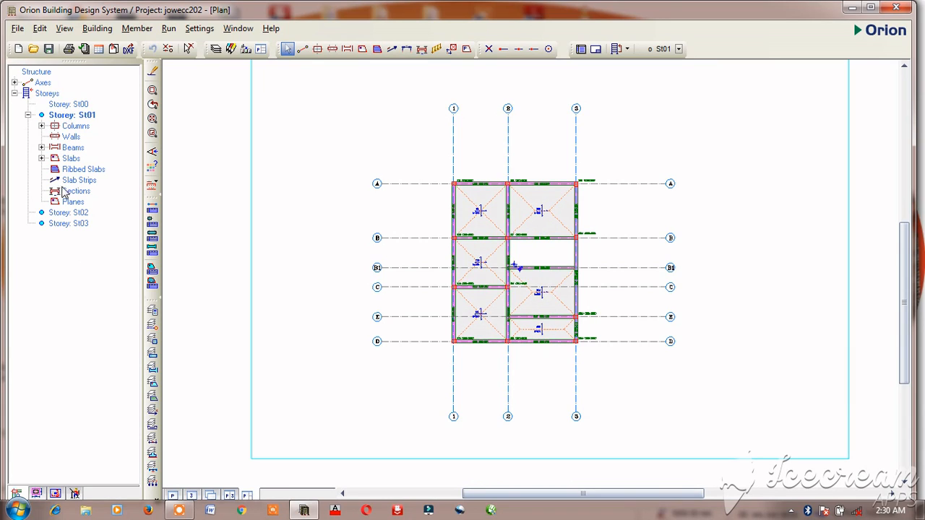
Open the plans of storeys St02 and St03 to check the generated members.
click(66, 215)
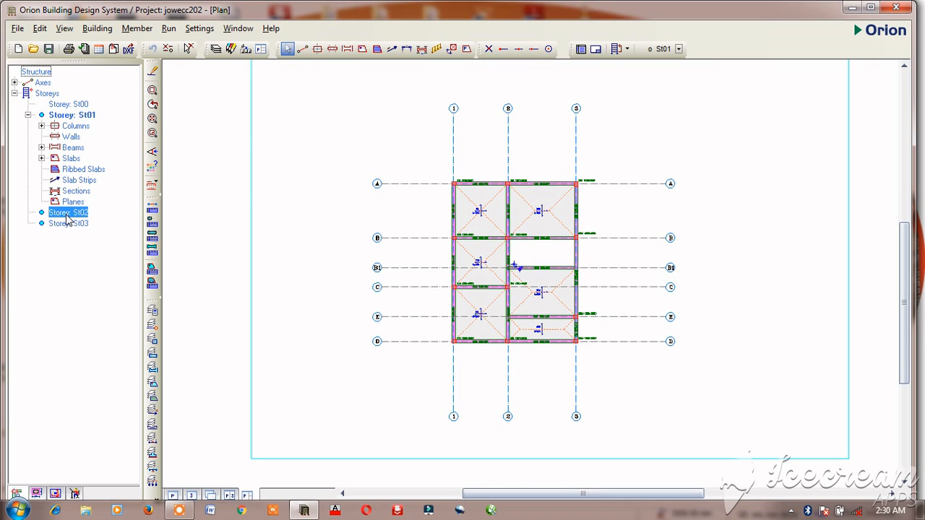
double_click(66, 216)
double_click(66, 225)
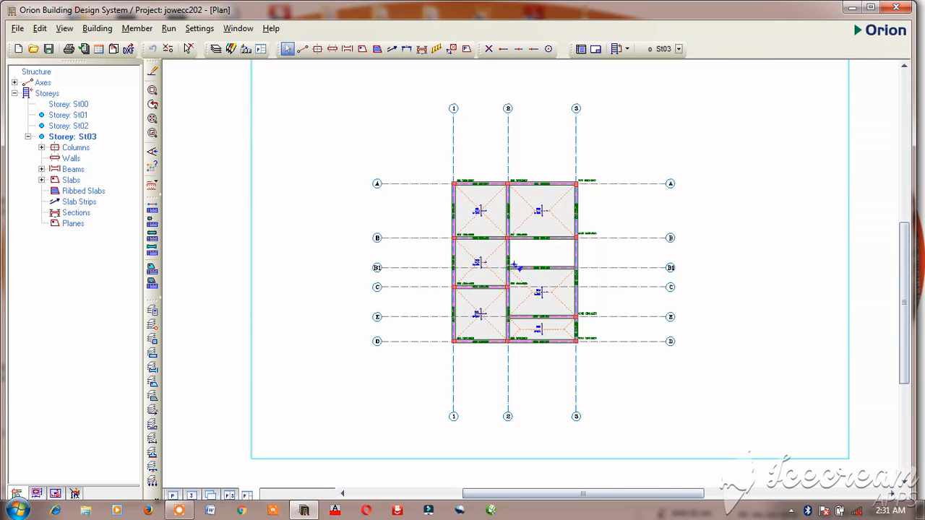
Check the building in 3D, and delete the wall loads from all beams of storey St03.
click(194, 493)
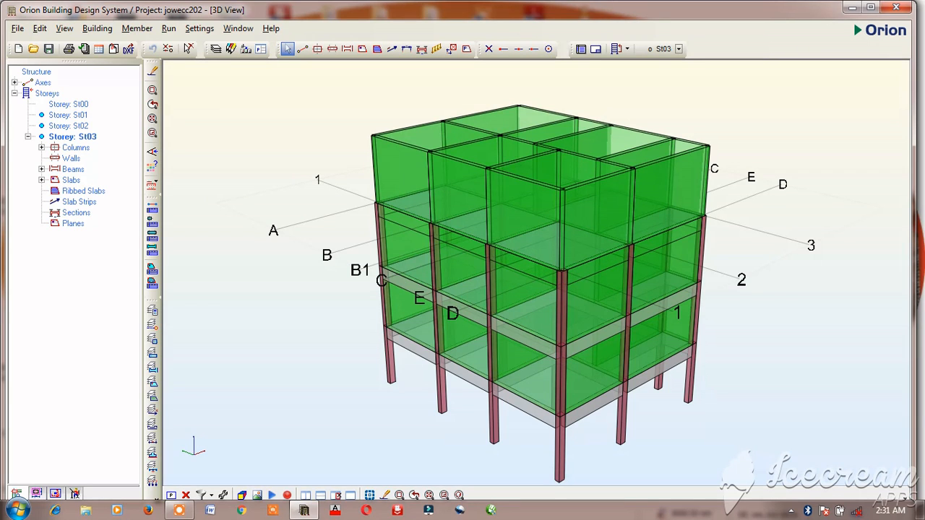
click(172, 494)
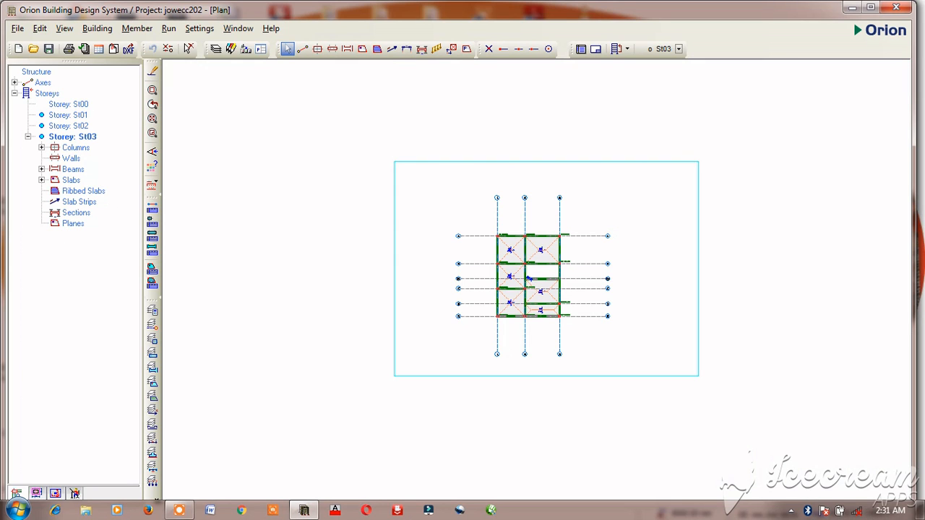
scroll(529, 279, up, 3)
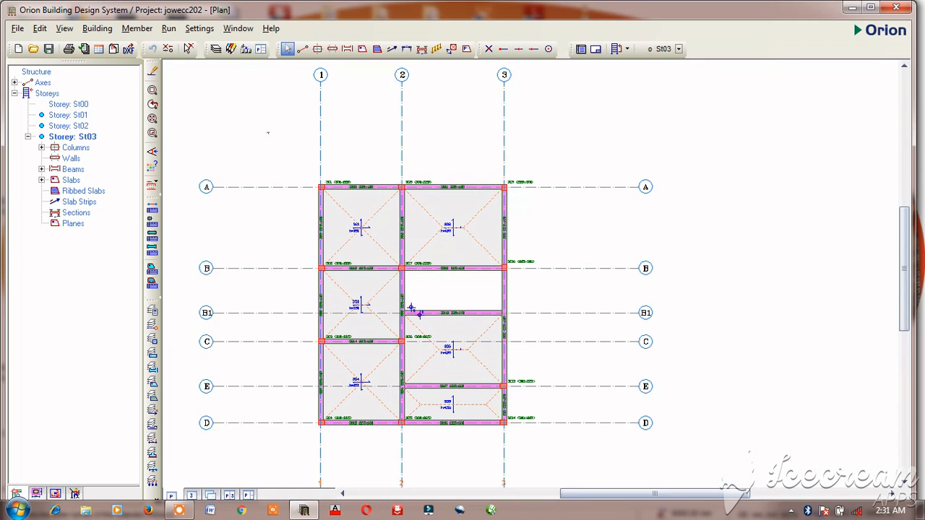
drag(268, 133, 551, 458)
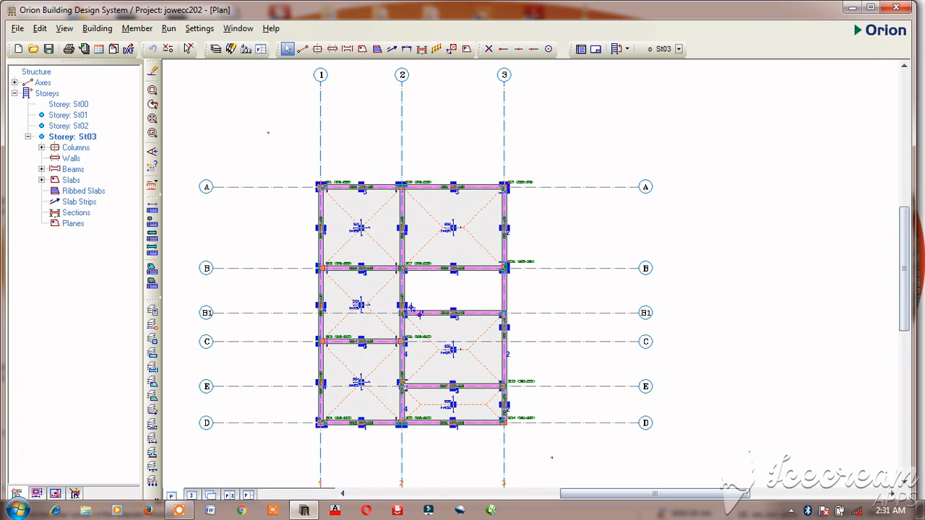
right_click(536, 93)
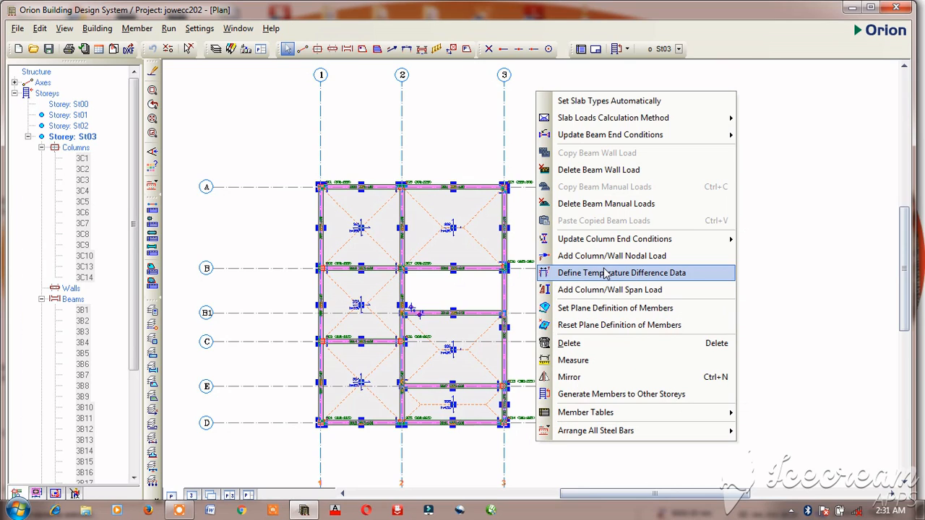
click(604, 171)
click(486, 305)
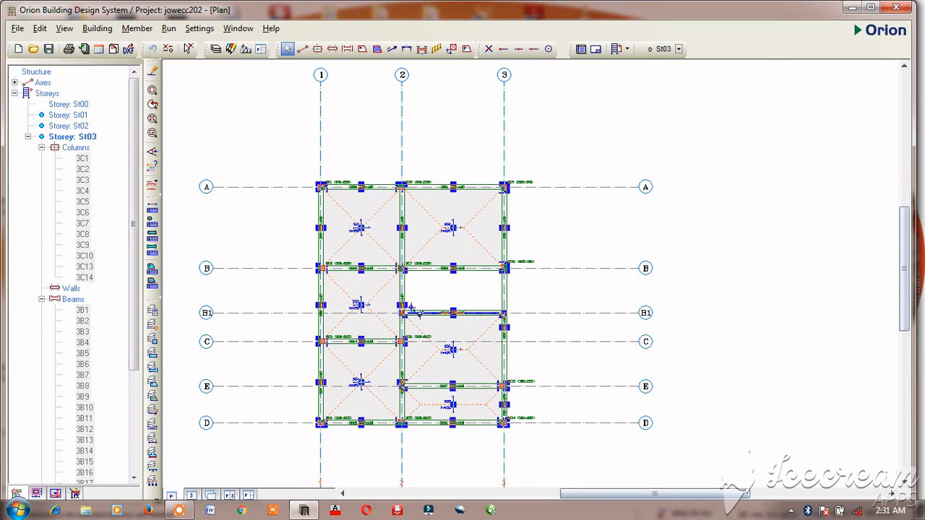
key(Escape)
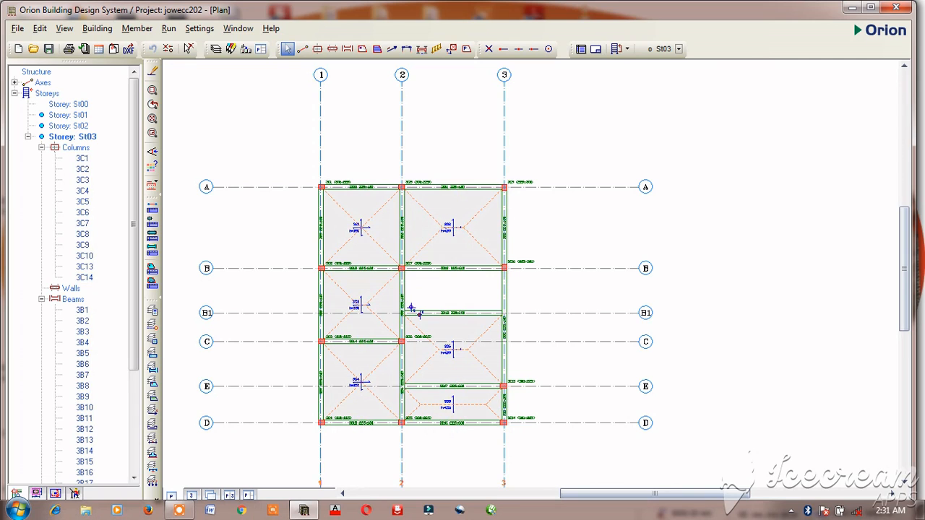
click(194, 494)
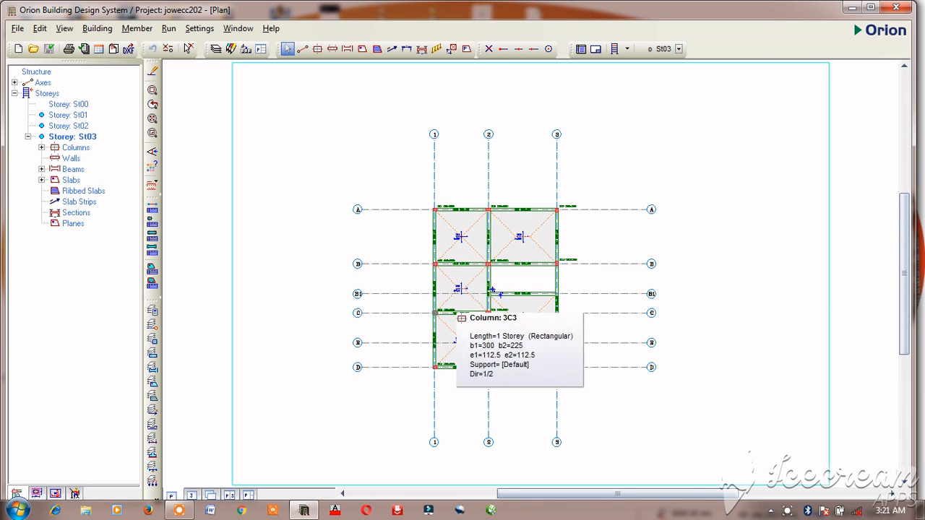
Activate storey St03 and delete its two slabs between axes A and B.
click(66, 137)
double_click(66, 137)
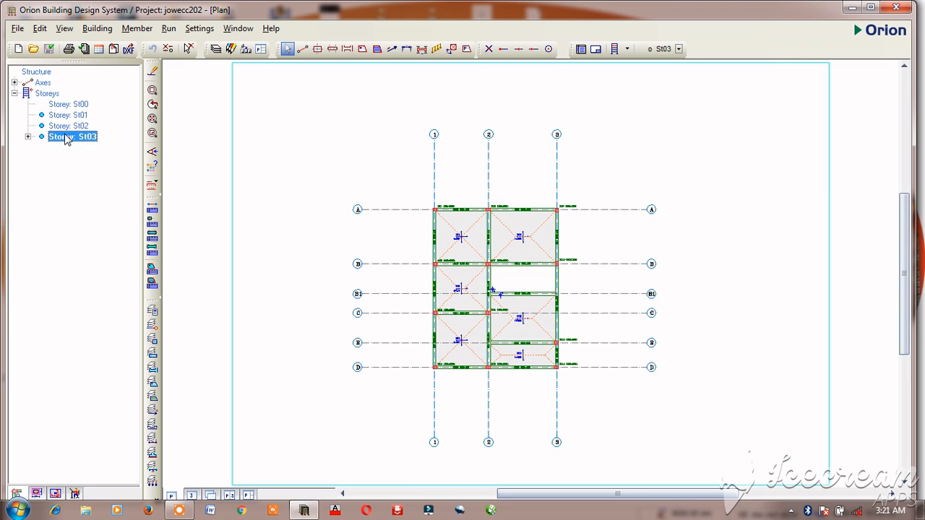
double_click(66, 137)
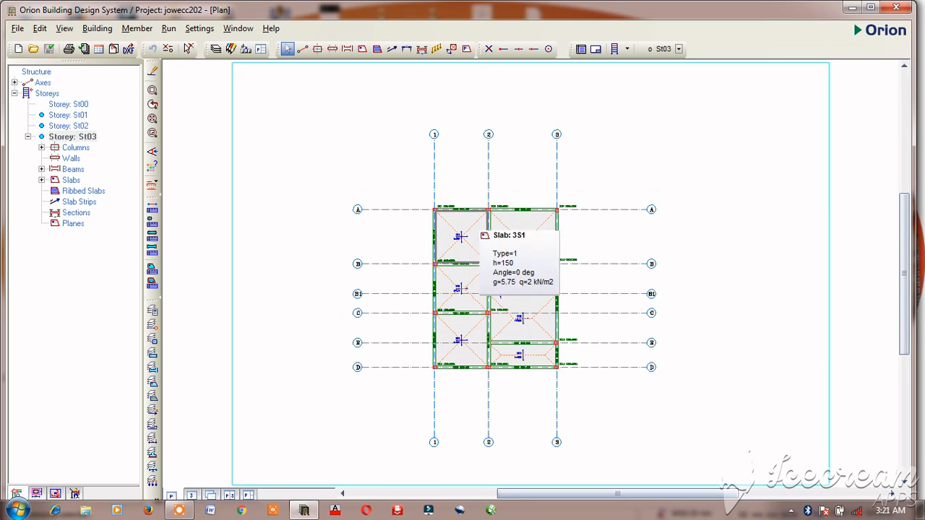
click(471, 224)
right_click(477, 225)
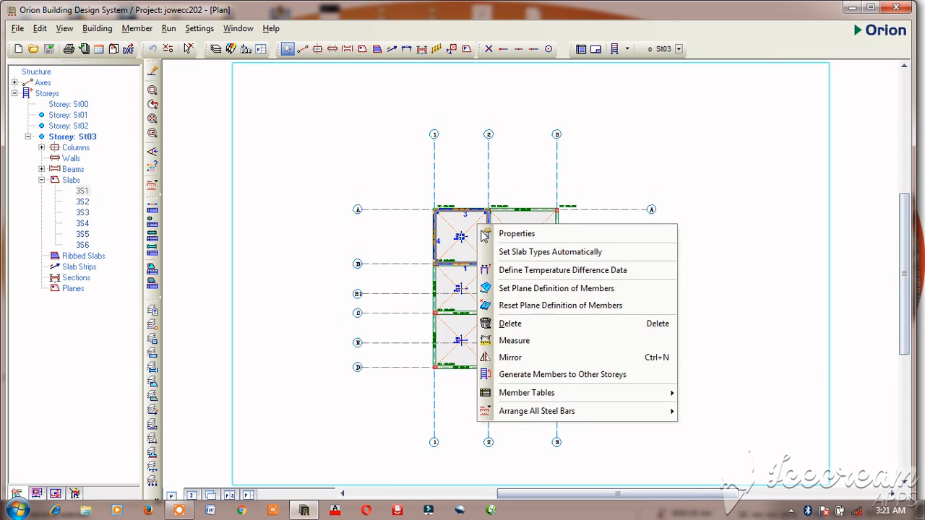
click(549, 324)
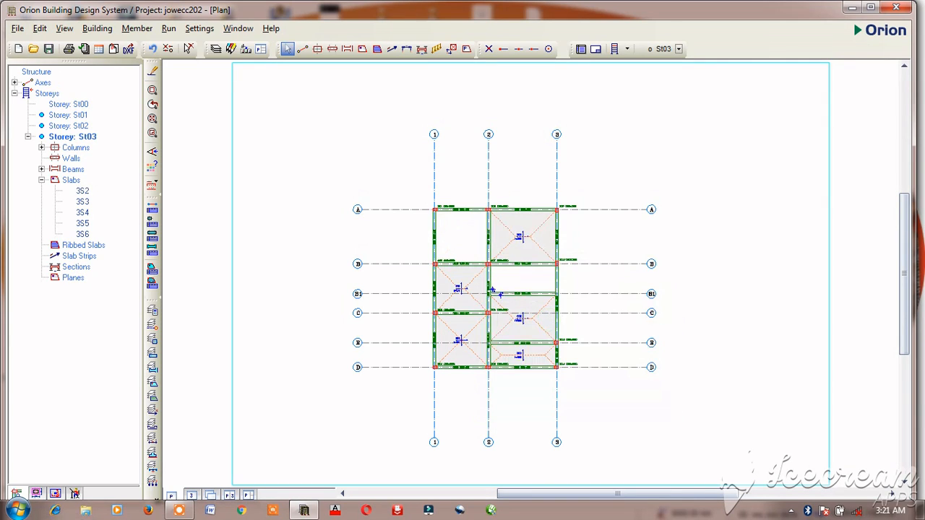
click(528, 231)
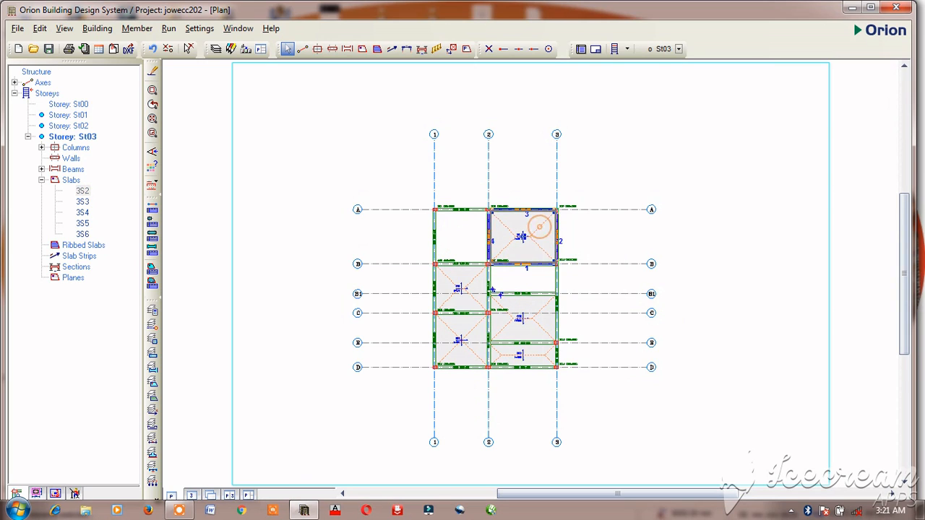
right_click(538, 227)
click(605, 328)
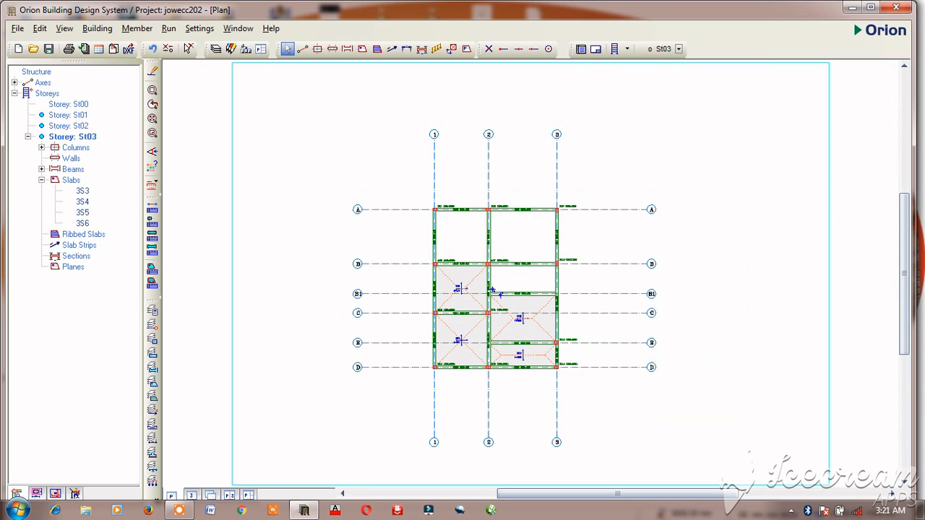
Delete storey St03's slab between axes B1 and E, bounded by axes 2 and 3.
double_click(541, 309)
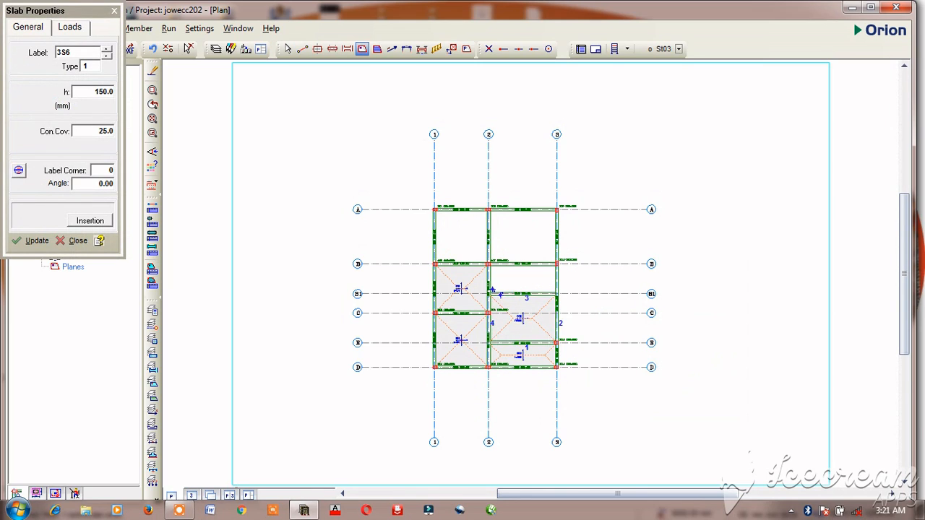
key(Escape)
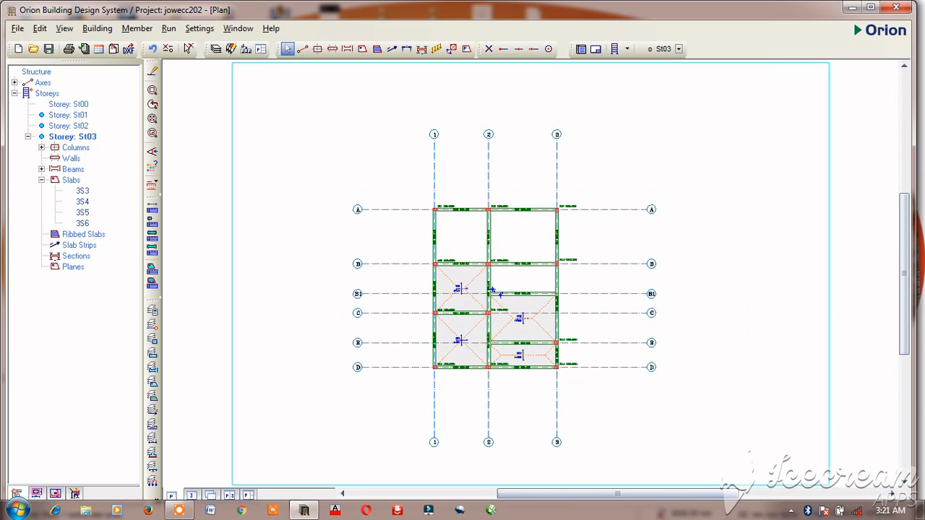
click(543, 304)
right_click(546, 305)
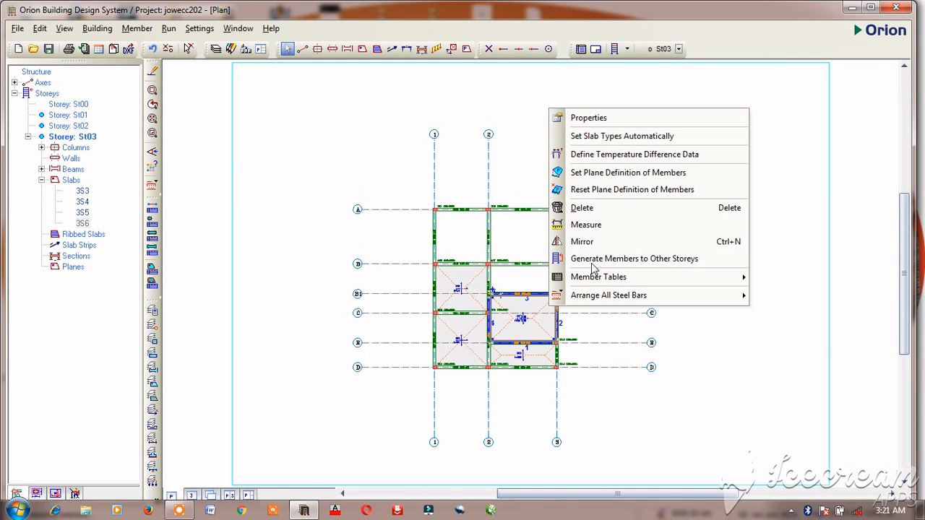
click(583, 208)
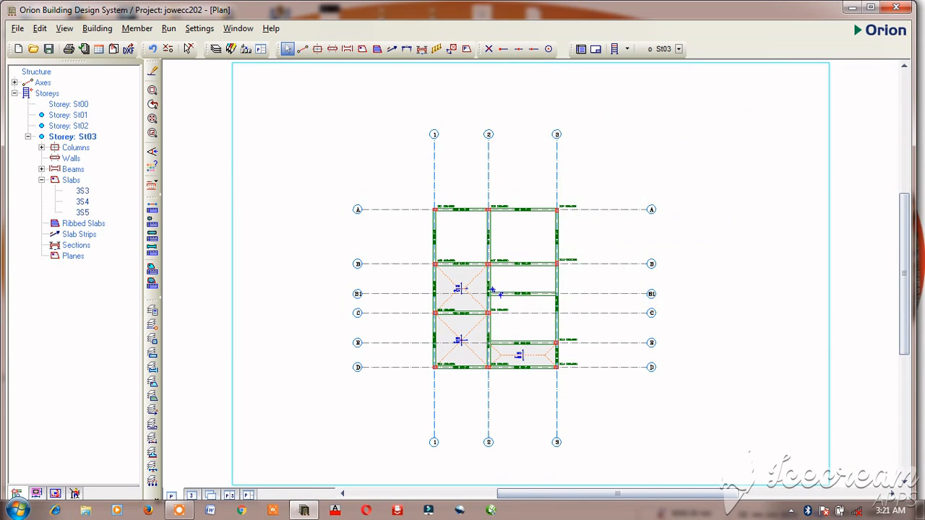
Delete storey St03's two slabs between axes 1 and 2, in the bays B to C and C to D.
click(476, 277)
right_click(477, 277)
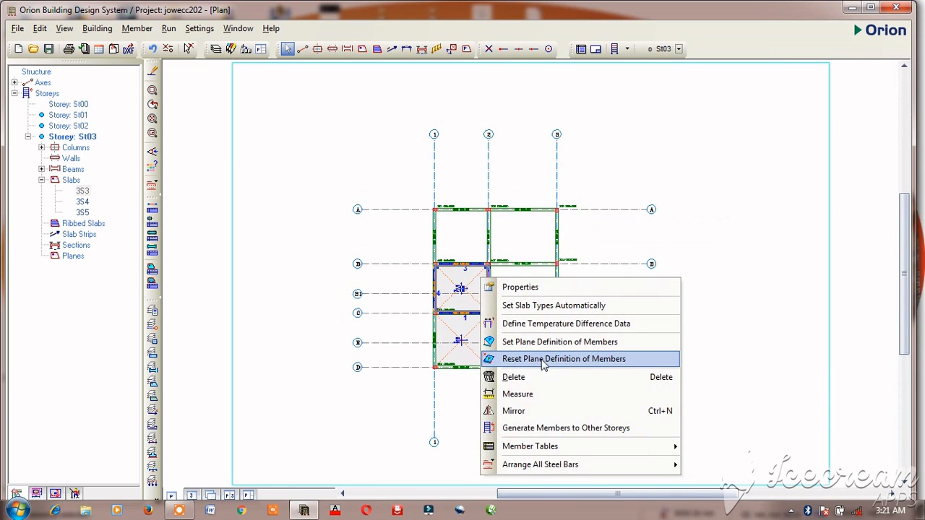
click(521, 379)
click(475, 324)
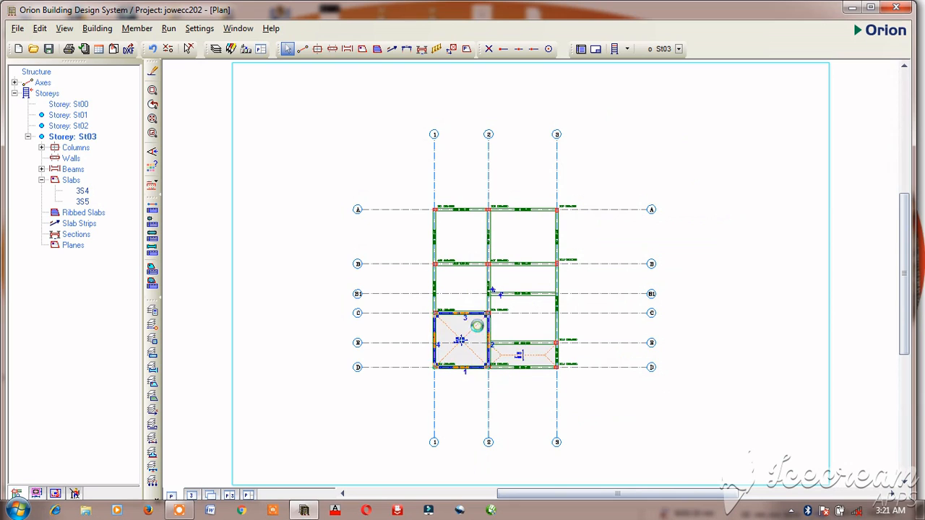
right_click(475, 325)
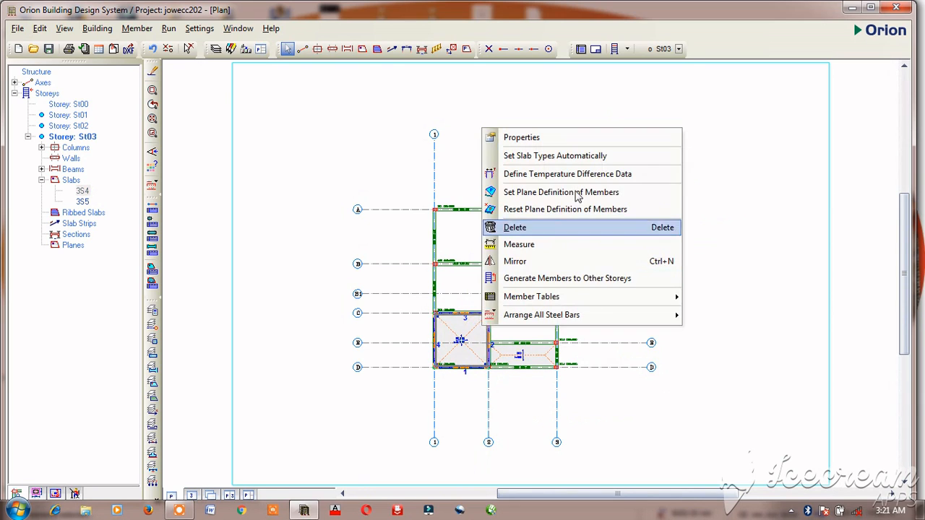
click(520, 227)
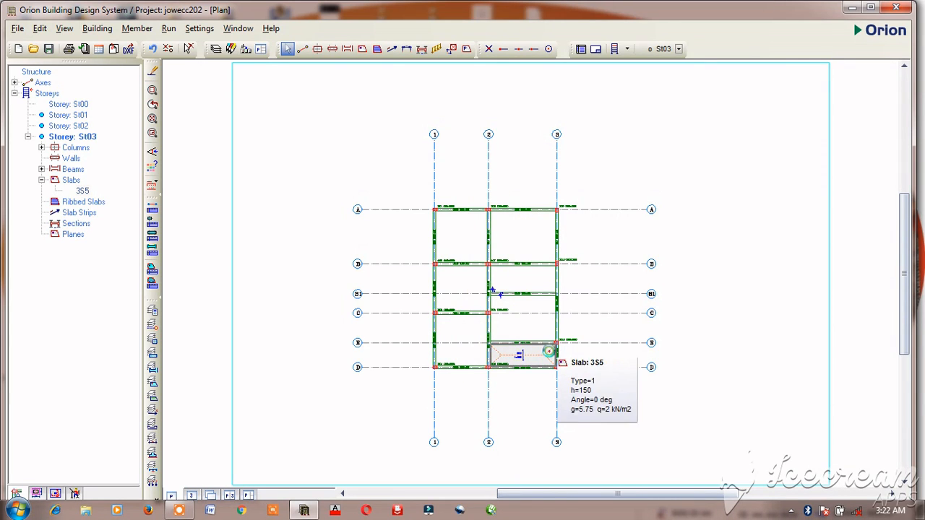
Delete storey St03's remaining slab between axes E and D, and show the building in 3D.
click(546, 351)
right_click(543, 353)
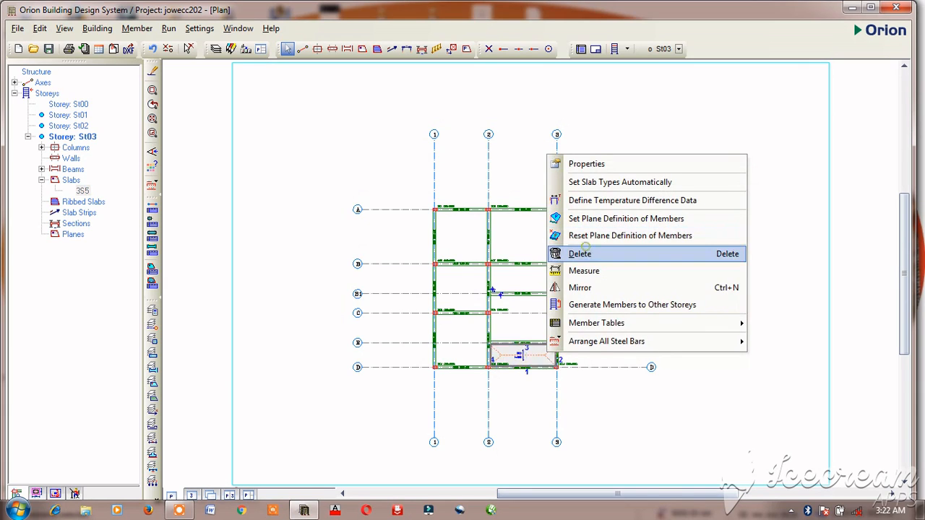
click(592, 252)
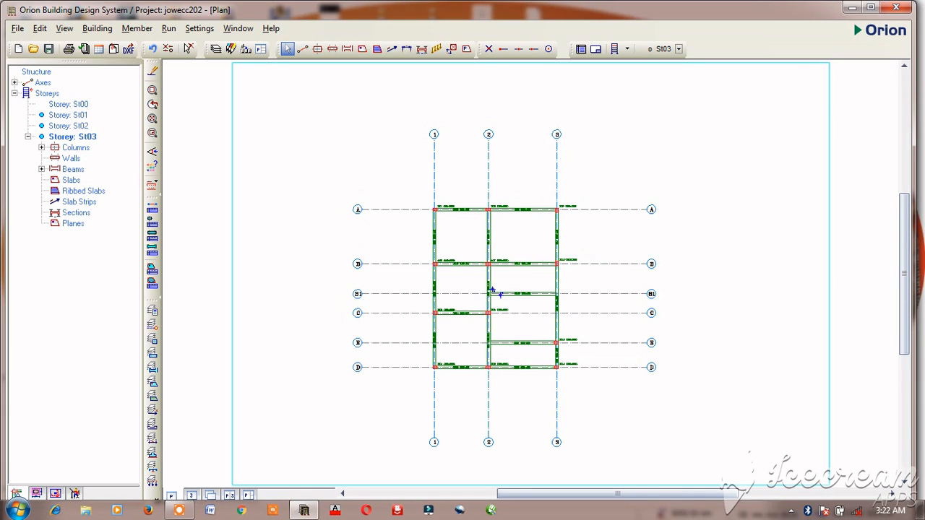
click(211, 496)
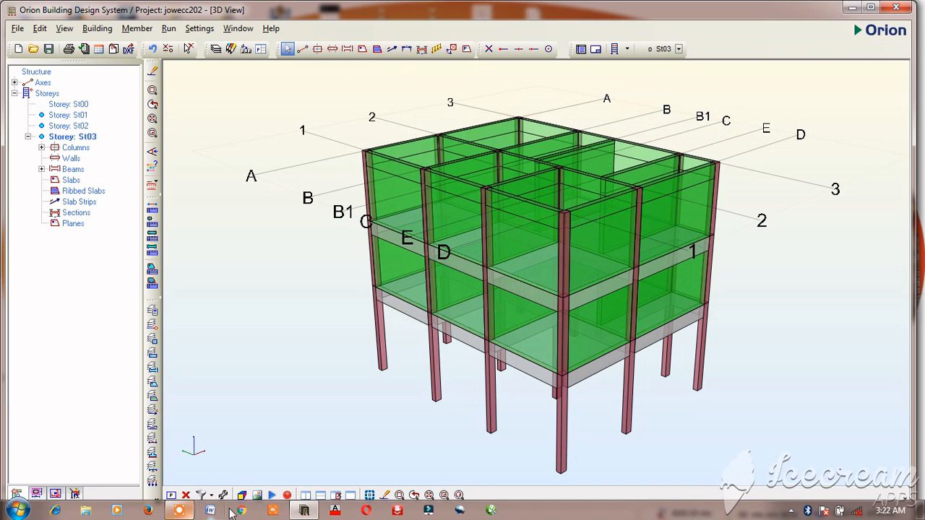
click(180, 511)
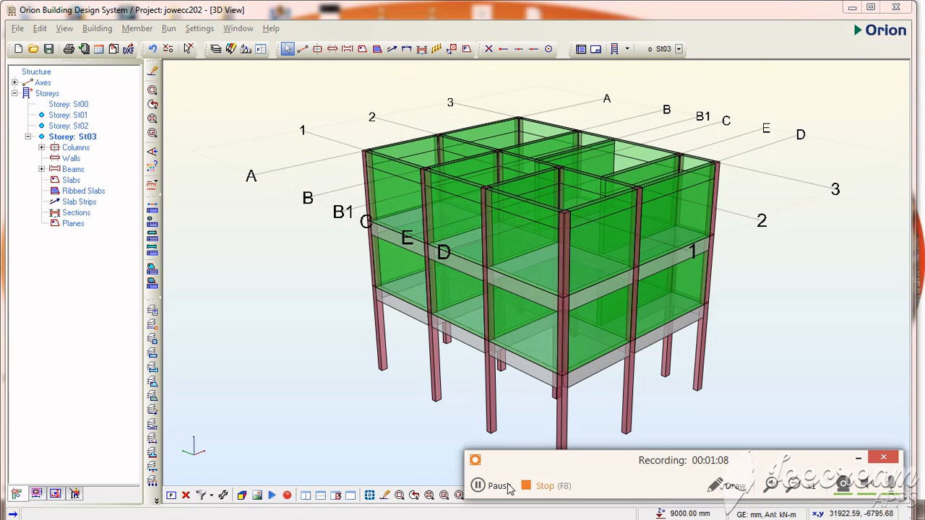
click(477, 485)
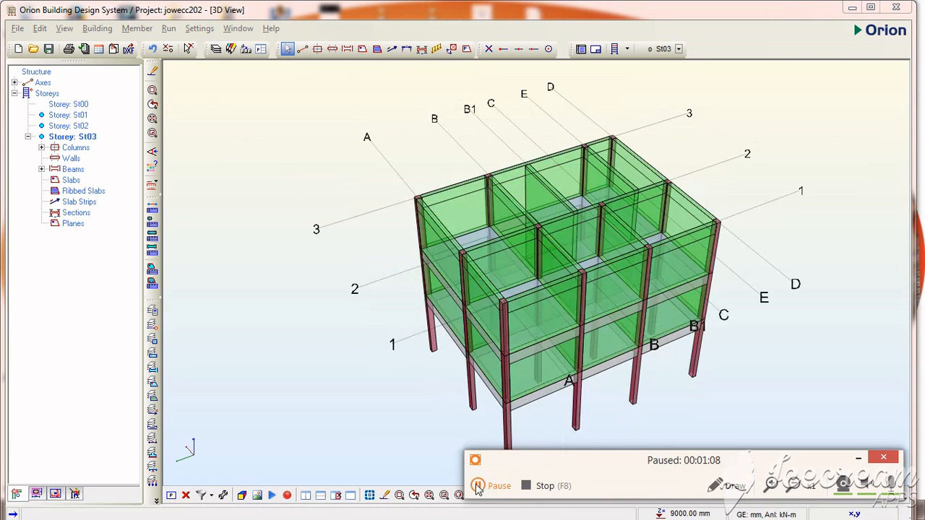
click(477, 485)
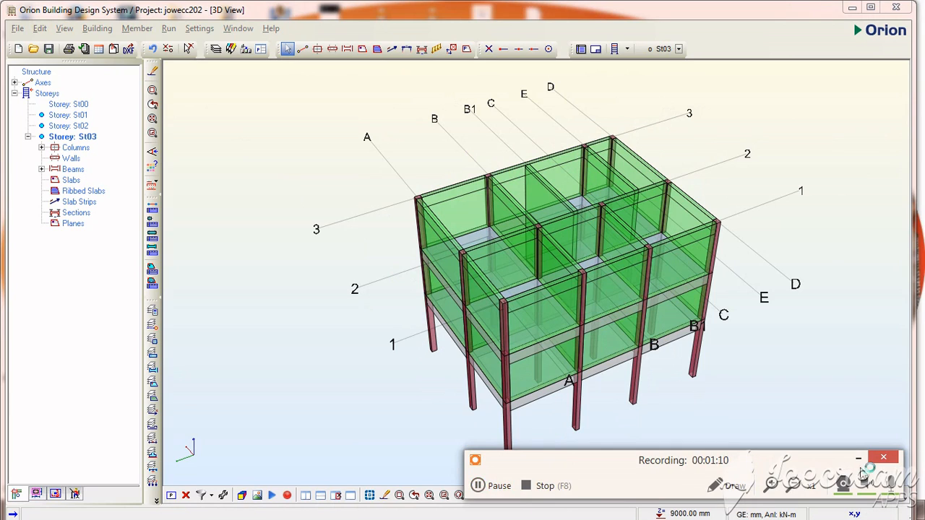
click(883, 457)
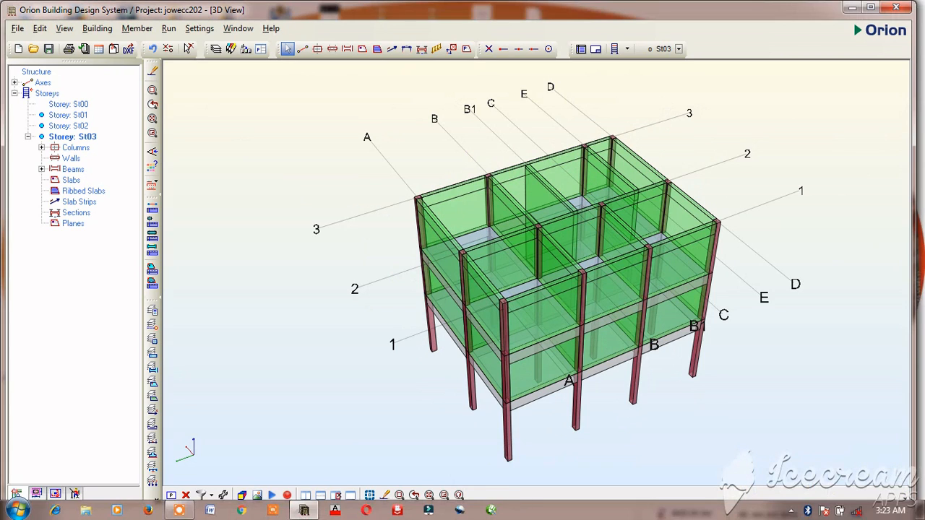
Examine the 3D model from several directions to check the top storey, and return to the plan of St03.
drag(329, 359, 511, 374)
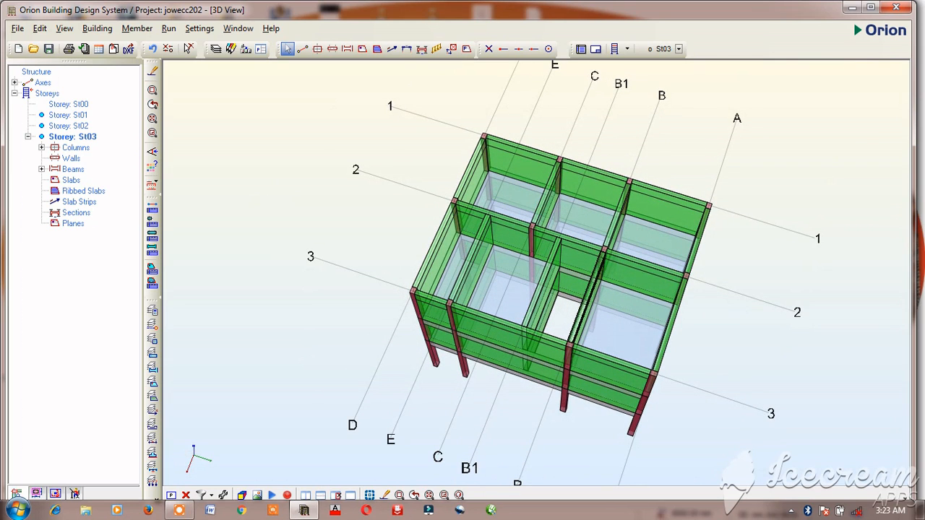
drag(852, 76, 595, 192)
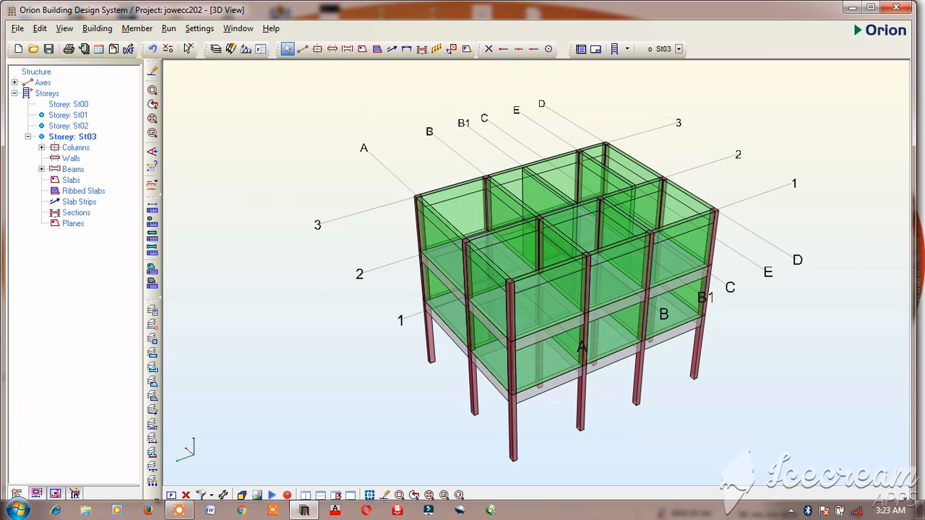
click(171, 496)
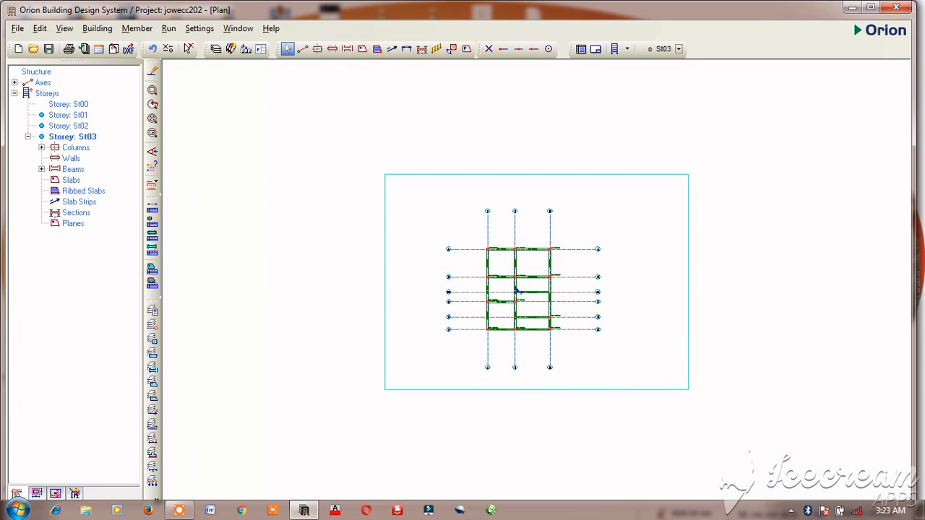
Set the height of storey 01 to 1000 mm in the storey data, check the building in 3D, and return to the plan.
scroll(545, 294, up, 5)
scroll(544, 294, down, 1)
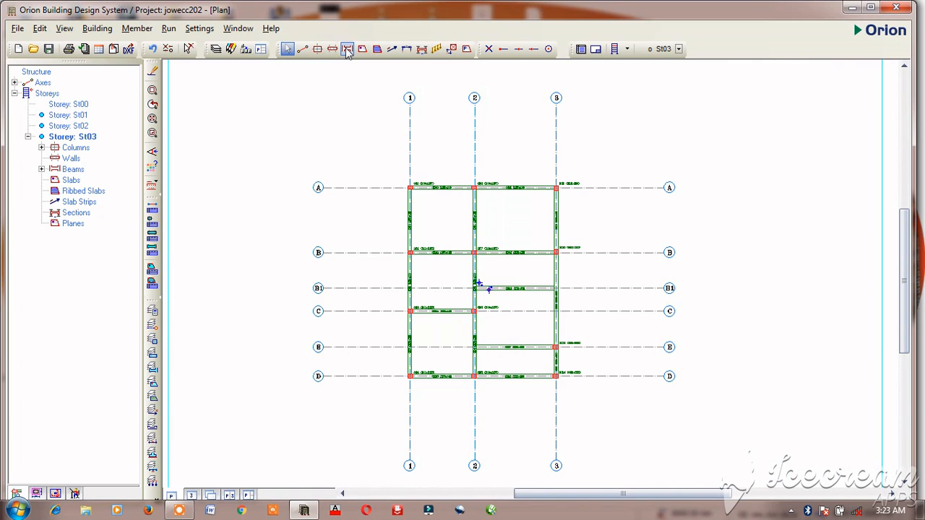
click(626, 49)
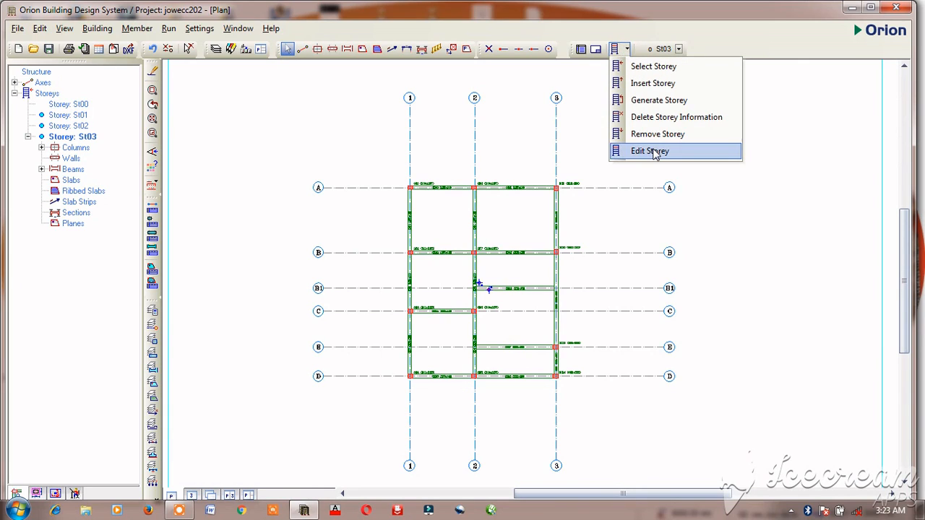
click(654, 151)
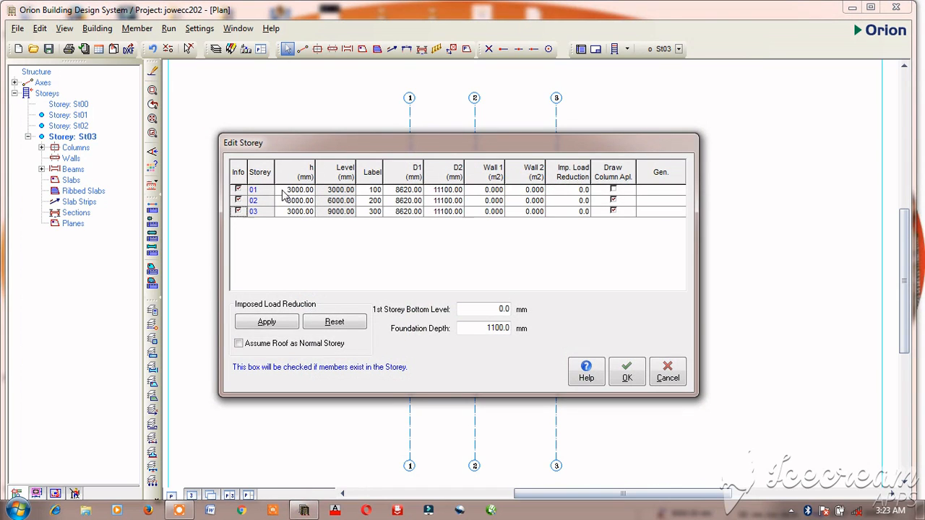
click(299, 190)
click(300, 189)
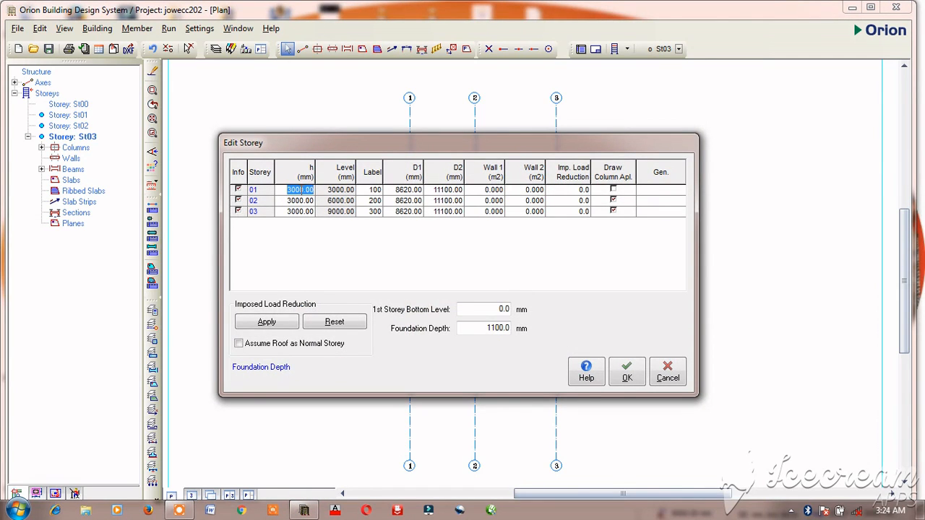
text(1000)
click(627, 375)
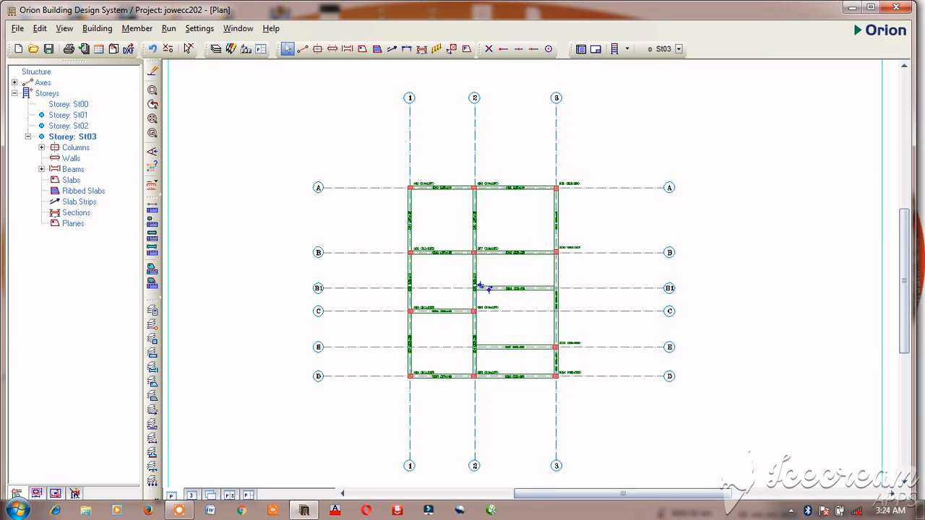
click(190, 496)
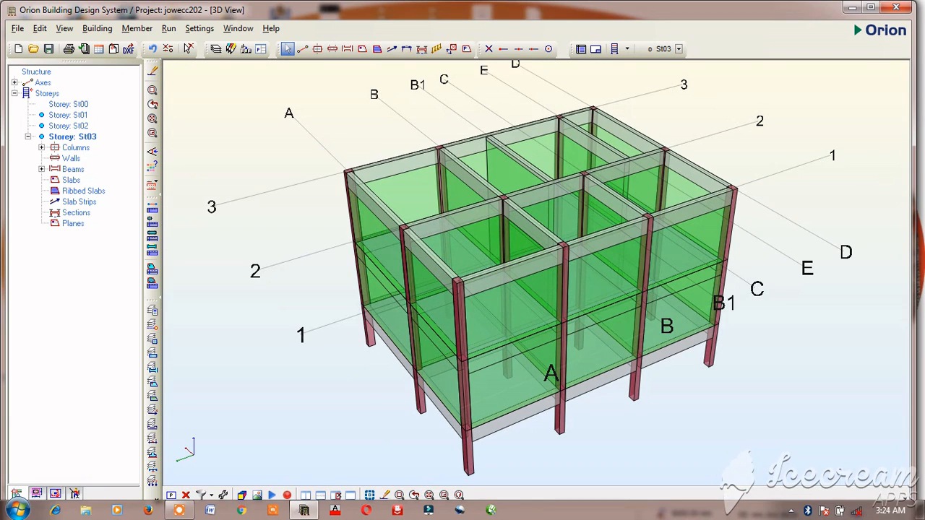
click(172, 496)
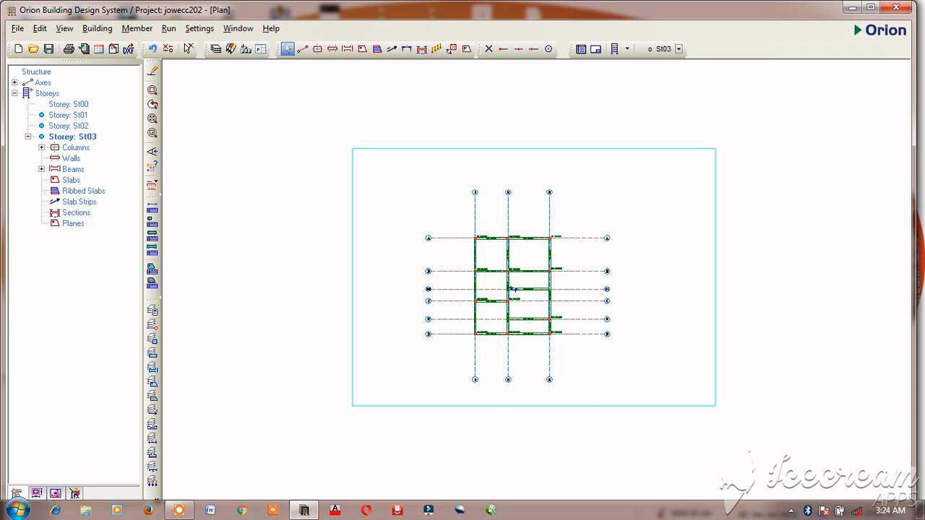
On storey St02, draw an X-direction analytical slab strip across slabs 2S1 and 2S2, with the second end-condition type at both ends.
click(69, 126)
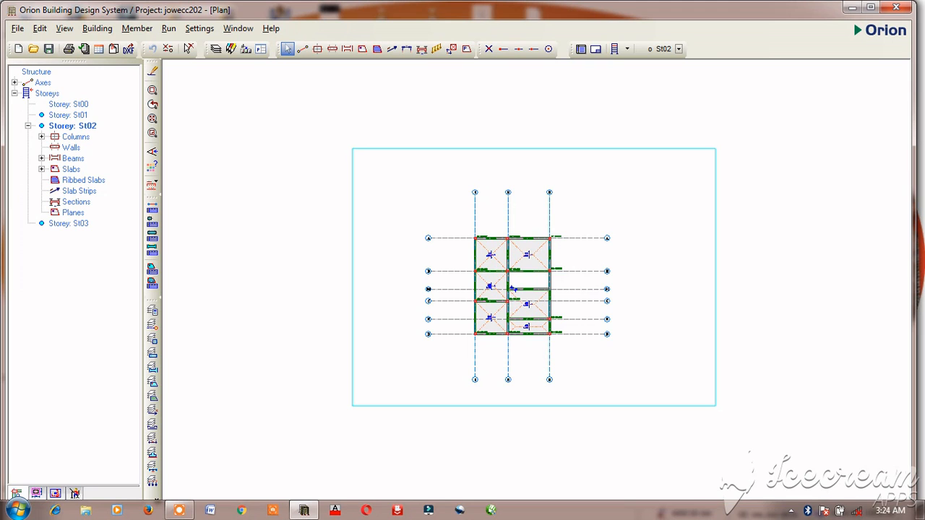
scroll(511, 289, up, 5)
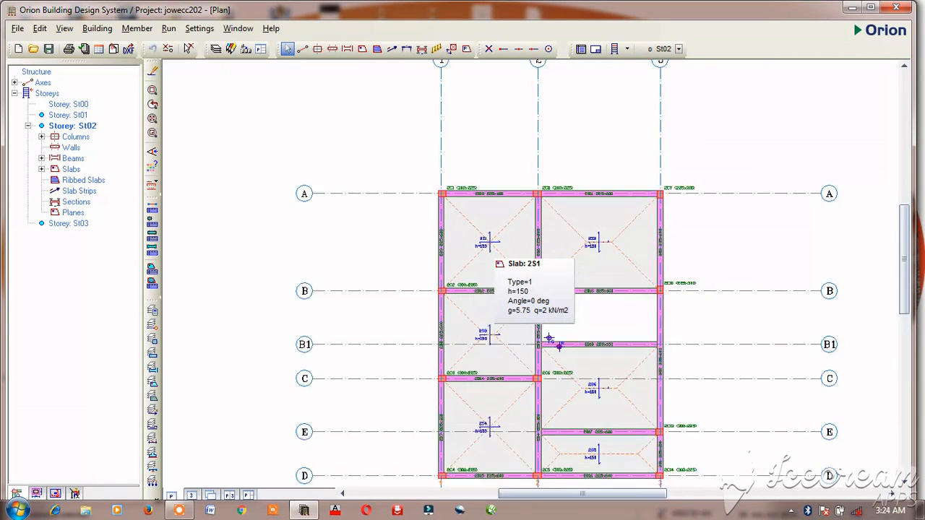
scroll(556, 282, up, 1)
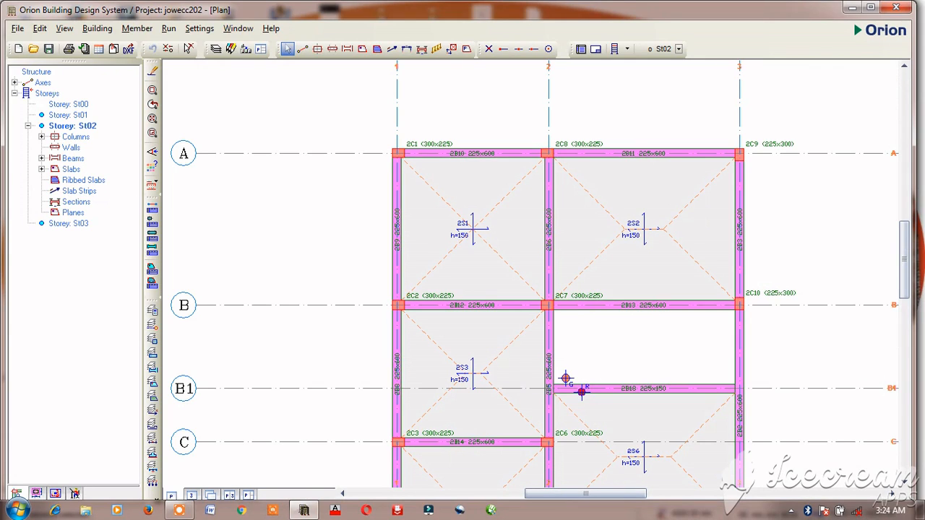
click(397, 52)
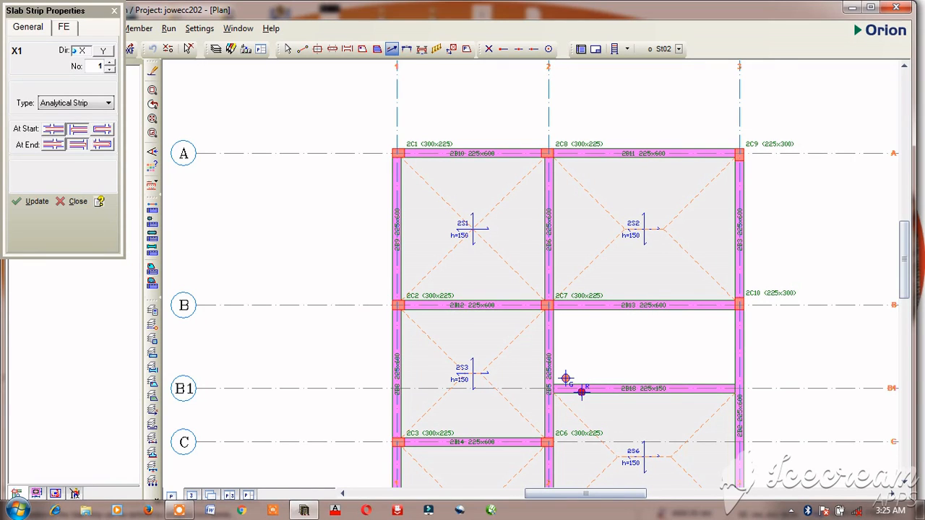
click(83, 135)
click(80, 148)
click(32, 202)
click(340, 217)
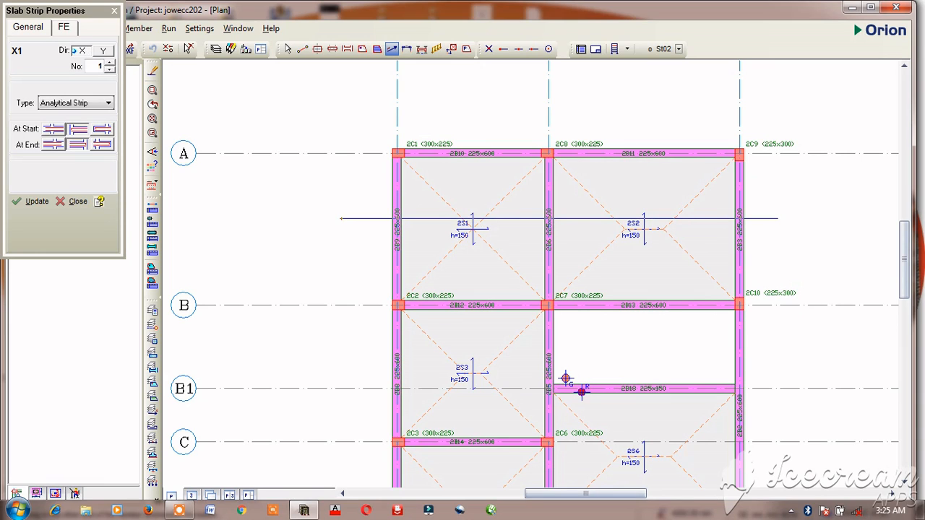
click(777, 218)
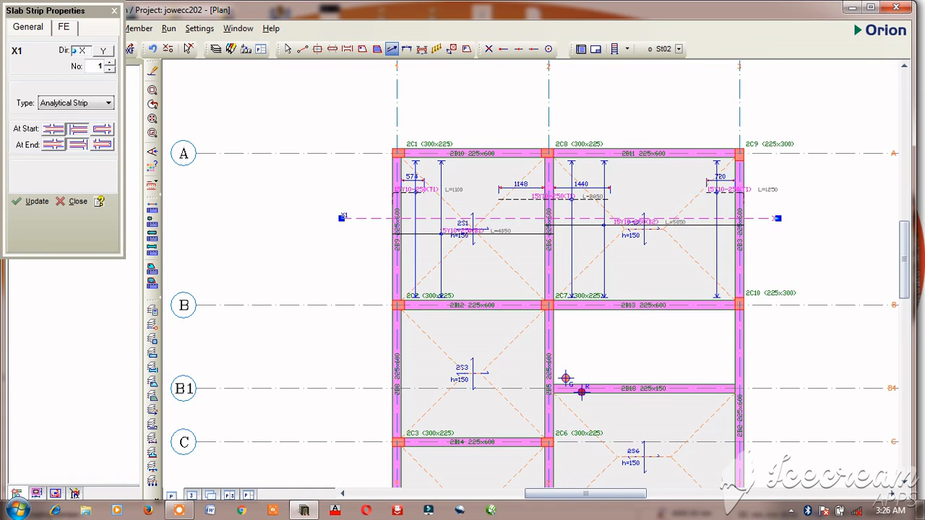
Draw an X-direction strip across slab 2S3 from outside axis 1 to past axis 2, with the b-Slab condition at its end.
scroll(557, 313, down, 2)
scroll(517, 417, up, 2)
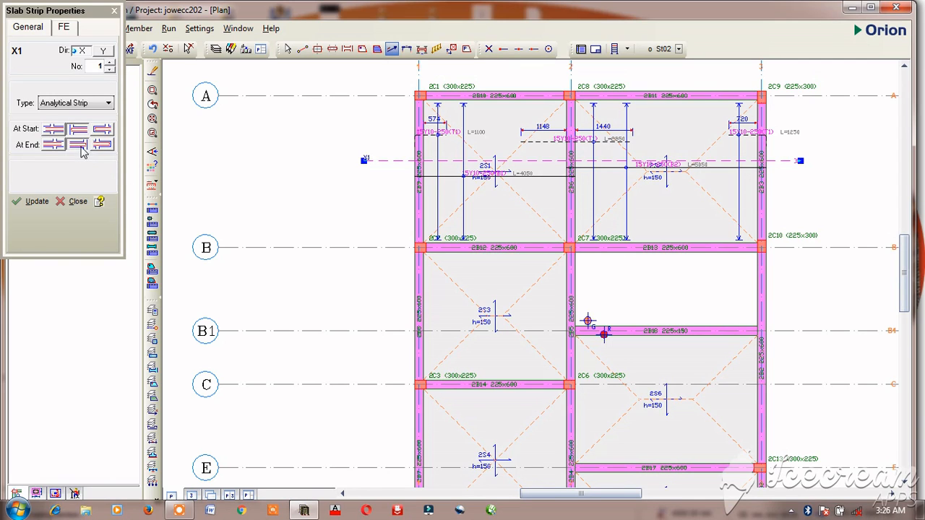
click(52, 145)
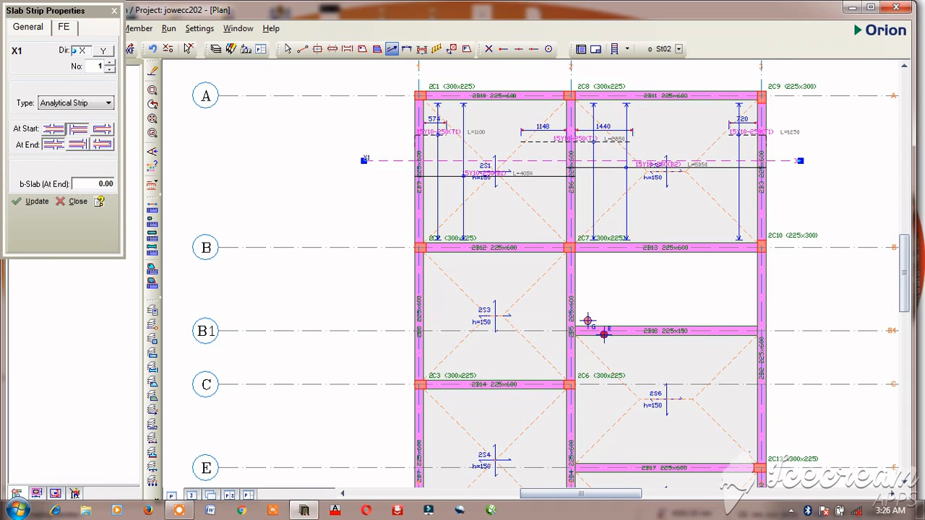
click(378, 349)
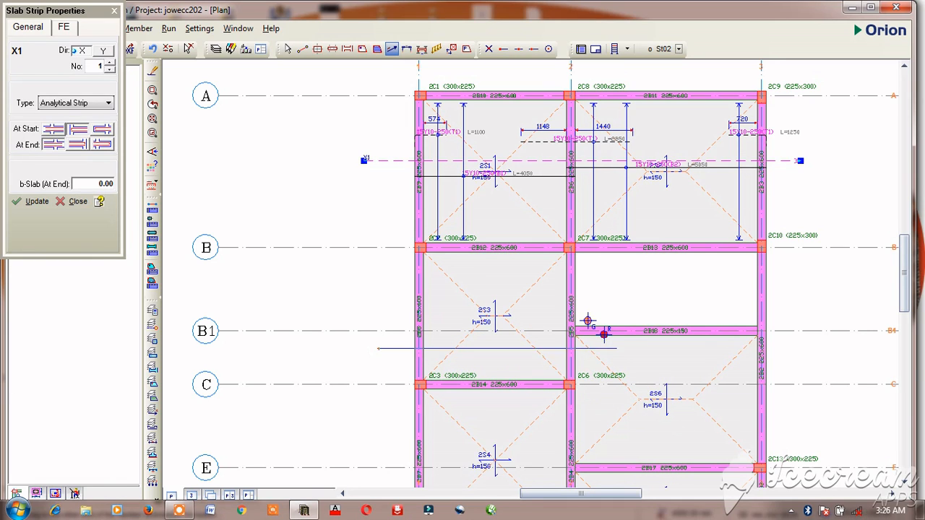
click(616, 348)
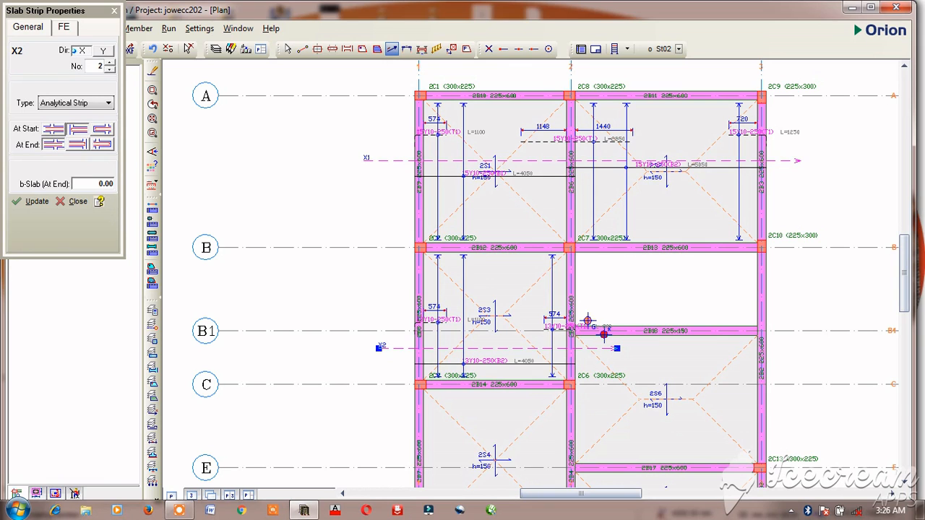
Draw an X-direction strip across slab 2S4 starting outside axis 1, with the second end-condition type at both start and end.
scroll(586, 320, down, 2)
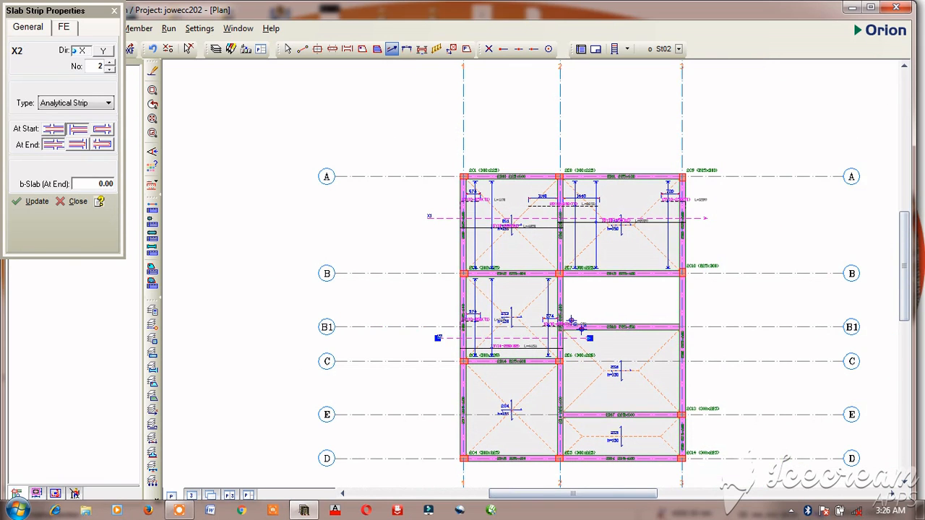
scroll(570, 320, up, 2)
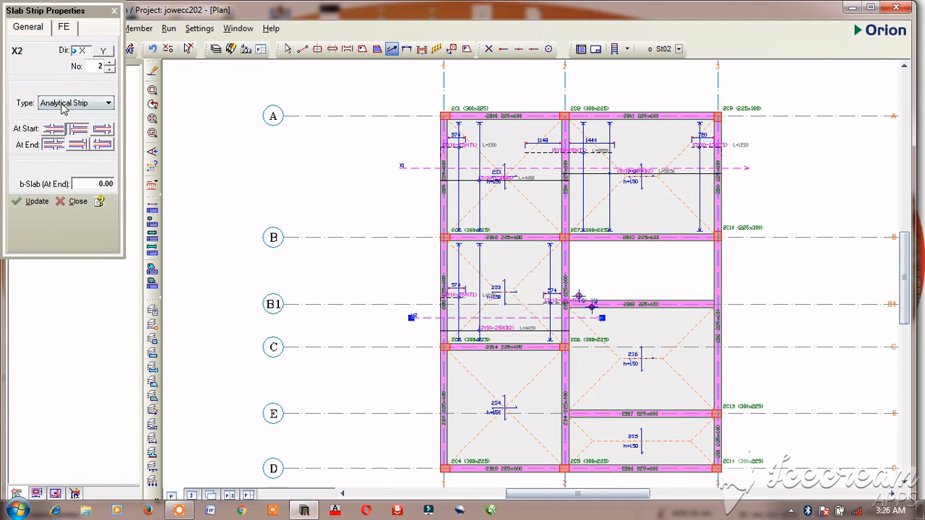
click(76, 126)
click(77, 144)
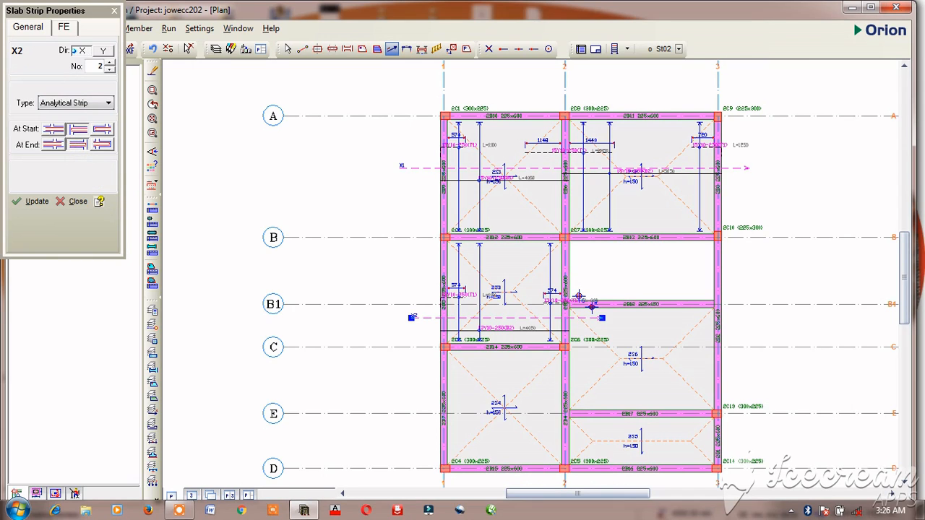
click(407, 384)
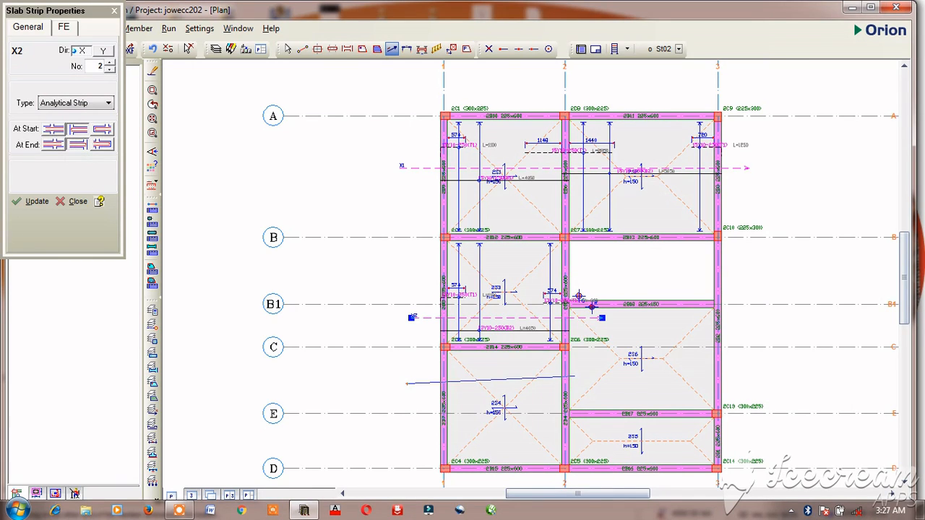